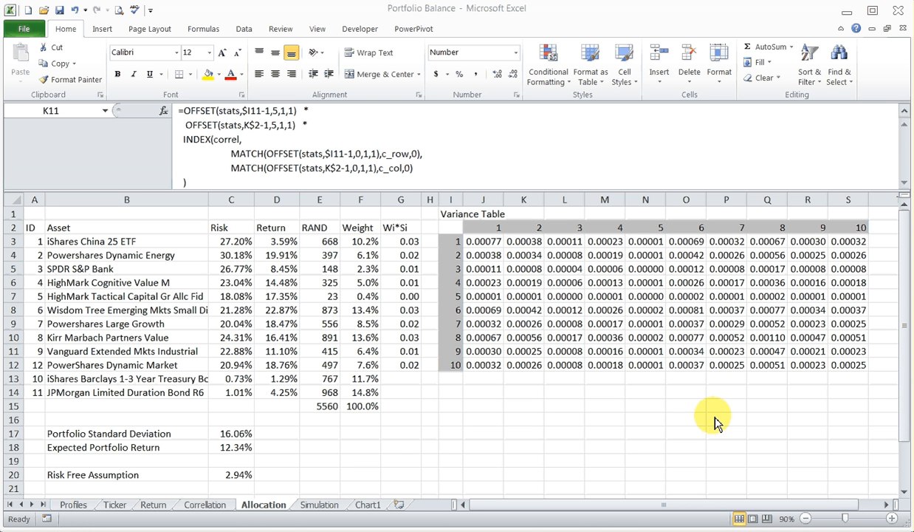
# Step: On the Profiles sheet, fit the whole fund table in view at 120% and select the fund names in B4:B15
pyautogui.click(77, 507)
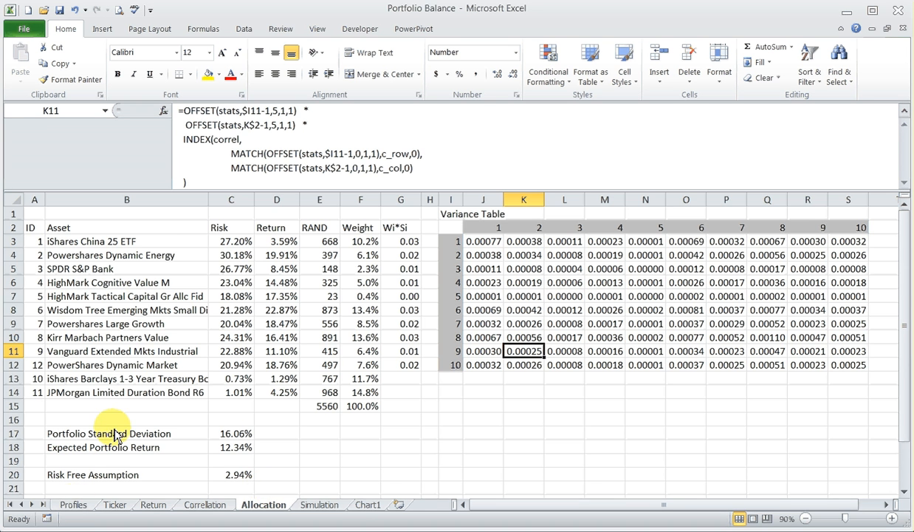
pyautogui.click(73, 504)
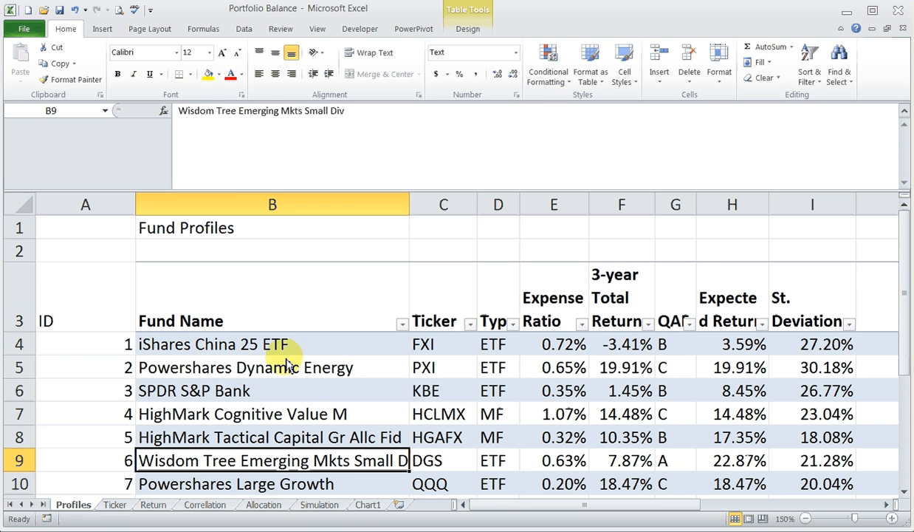
pyautogui.click(806, 518)
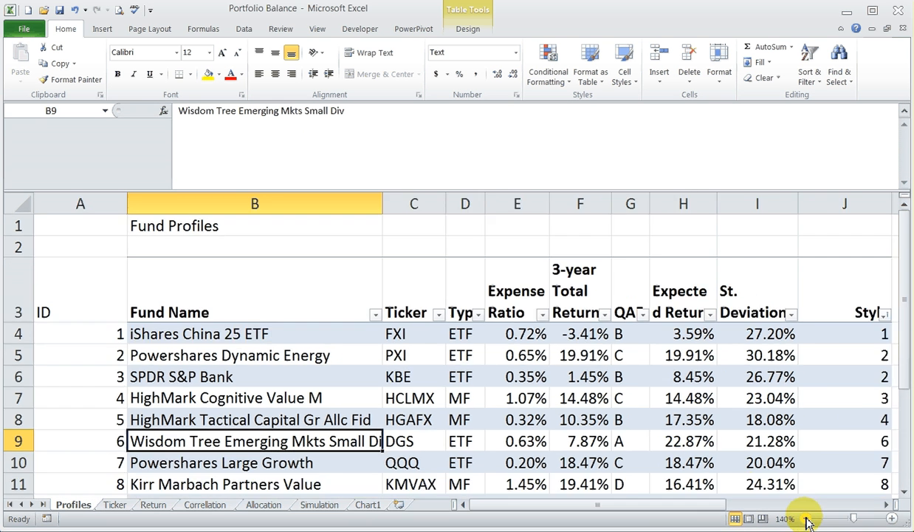
pyautogui.click(806, 519)
pyautogui.click(806, 518)
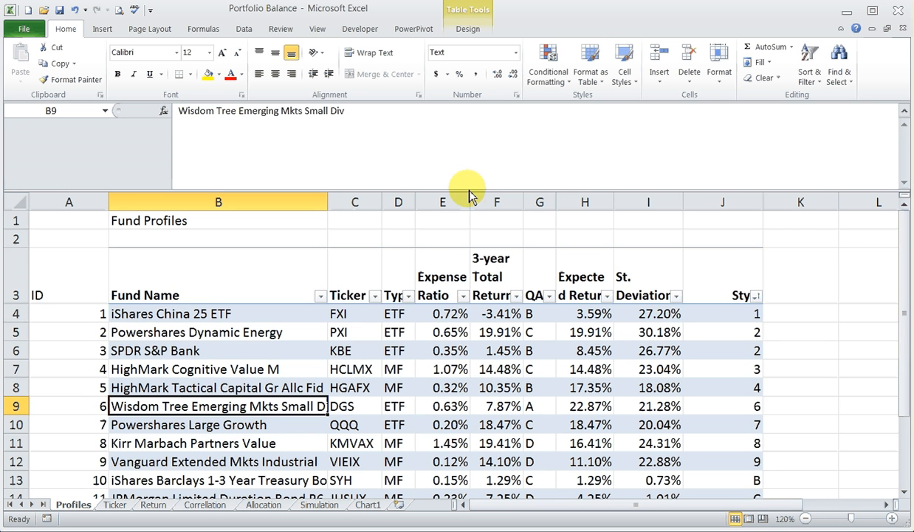
pyautogui.moveTo(471, 196); pyautogui.dragTo(465, 133)
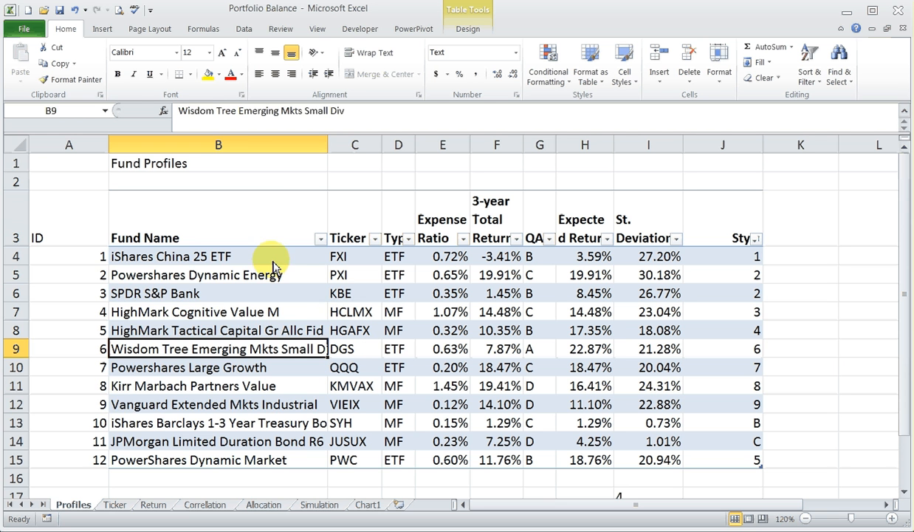
pyautogui.moveTo(266, 259); pyautogui.dragTo(285, 456)
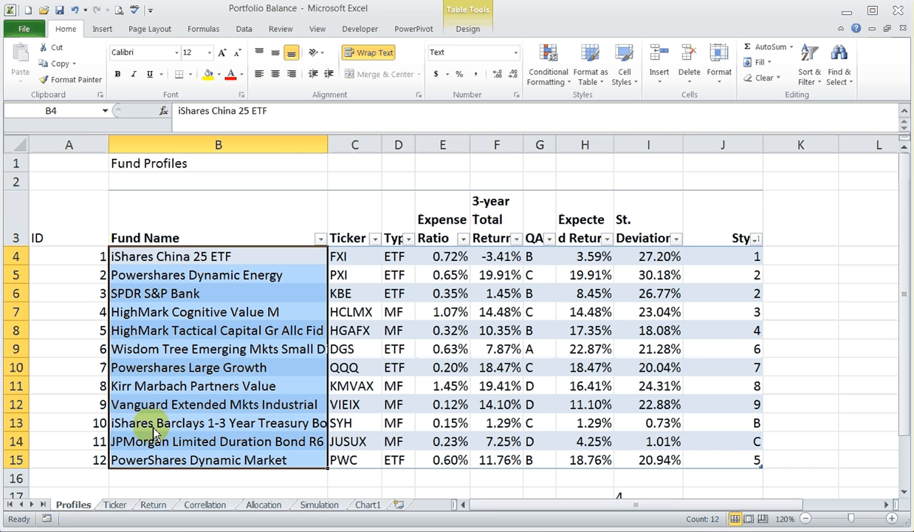
# Step: Inspect the weekly return formula in D6 of the Return sheet and the full CORREL formula in C3 of the Correllation sheet
pyautogui.click(153, 504)
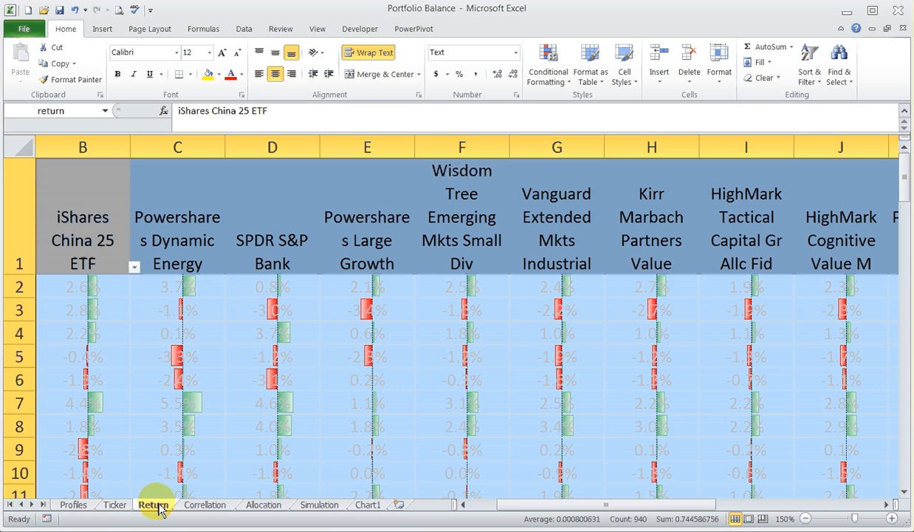
pyautogui.click(233, 378)
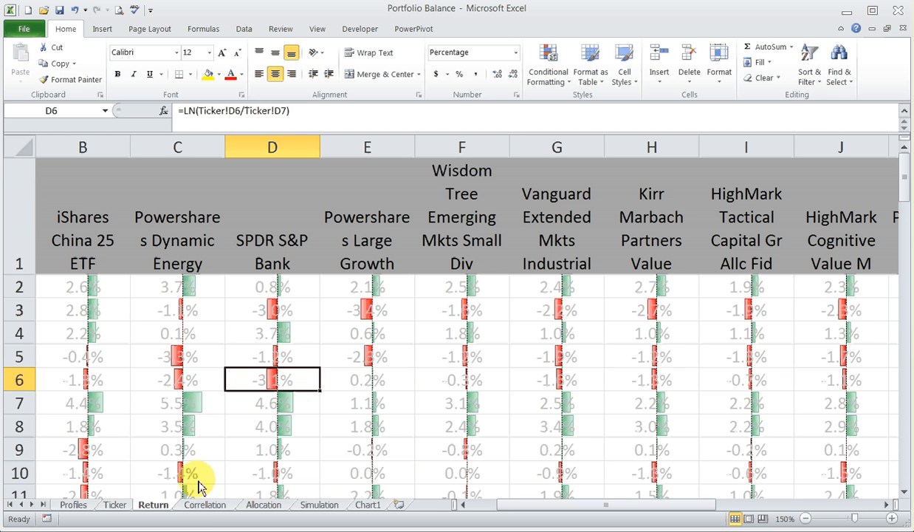
pyautogui.click(205, 504)
pyautogui.click(177, 290)
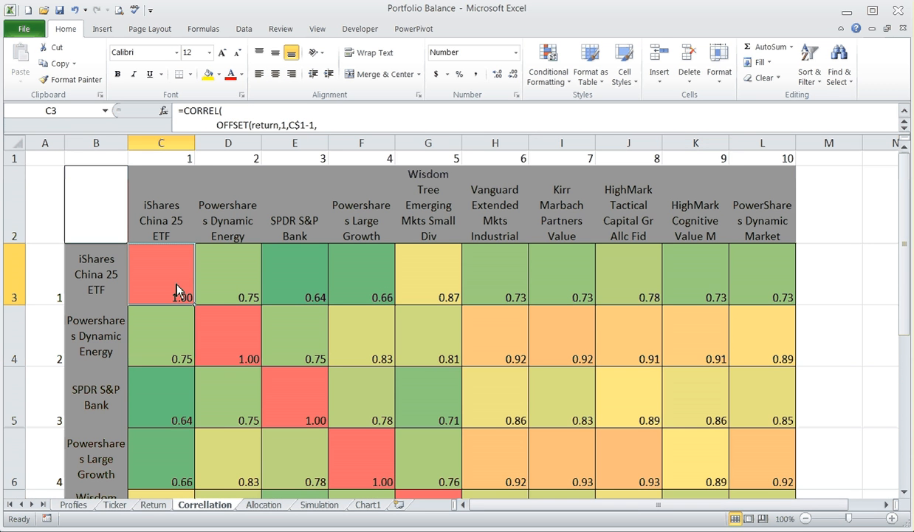
pyautogui.moveTo(342, 133); pyautogui.dragTo(349, 232)
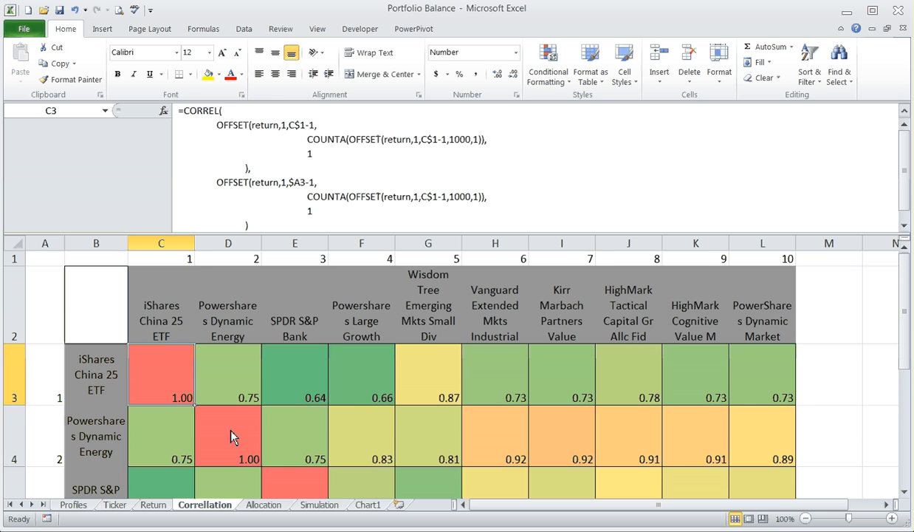
# Step: On the Allocation sheet, examine the asset name OFFSET formula in B5, including its rows argument, and the Risk lookup formula in C5
pyautogui.click(264, 505)
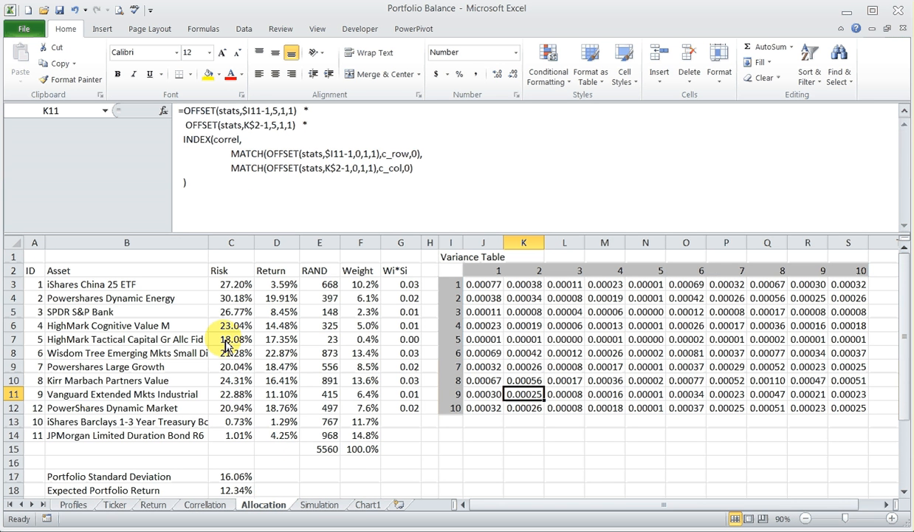
pyautogui.click(125, 318)
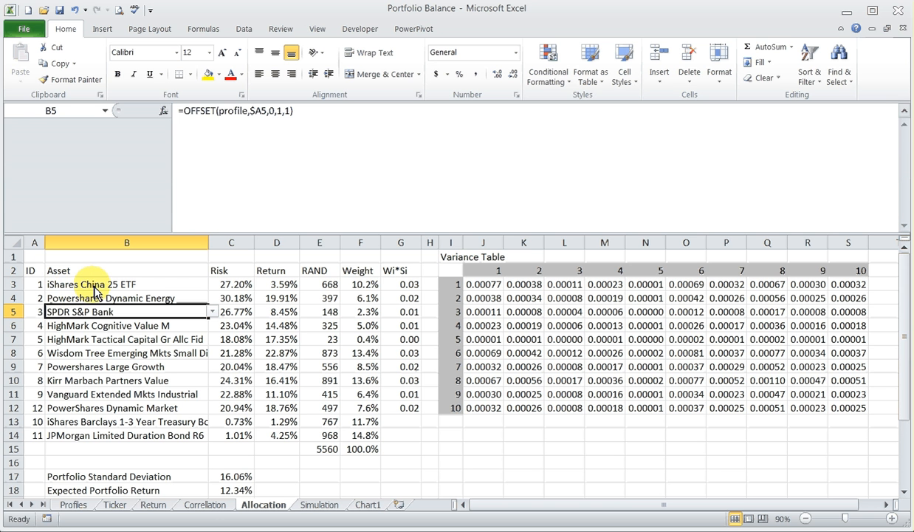
pyautogui.click(204, 224)
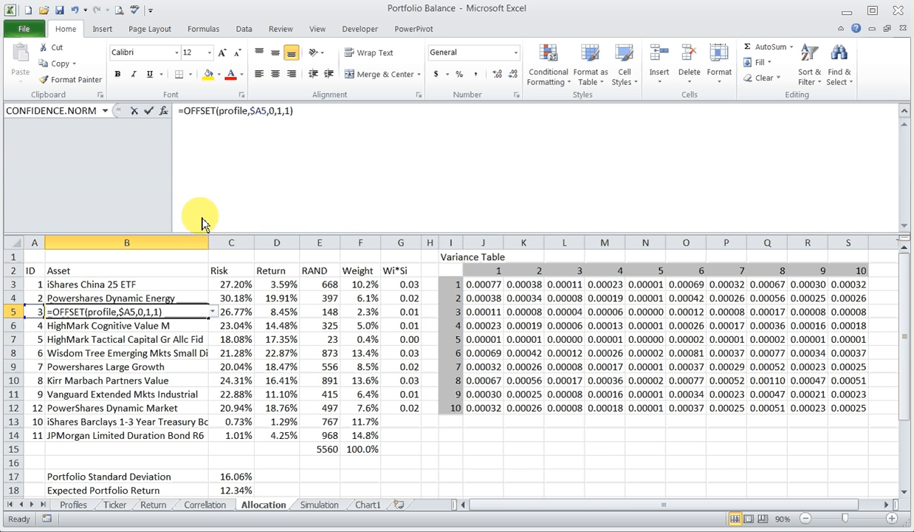
pyautogui.moveTo(215, 227); pyautogui.dragTo(226, 142)
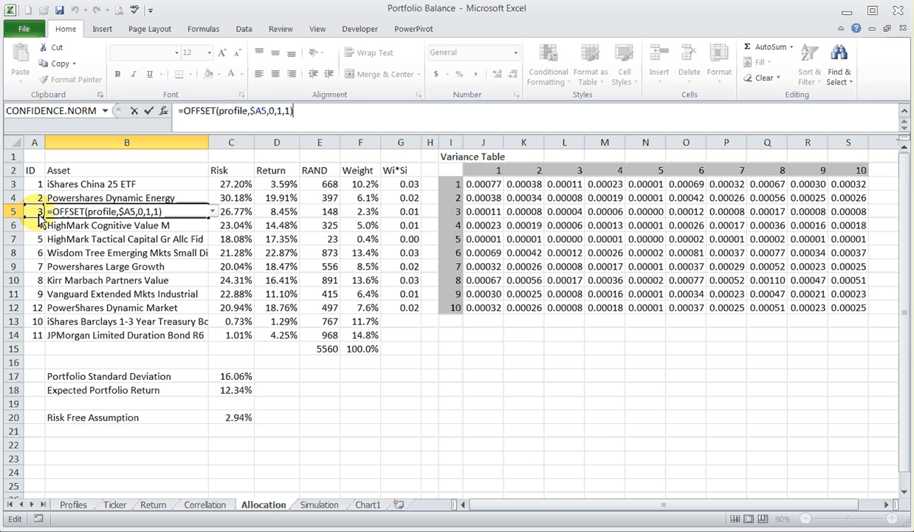
pyautogui.click(251, 110)
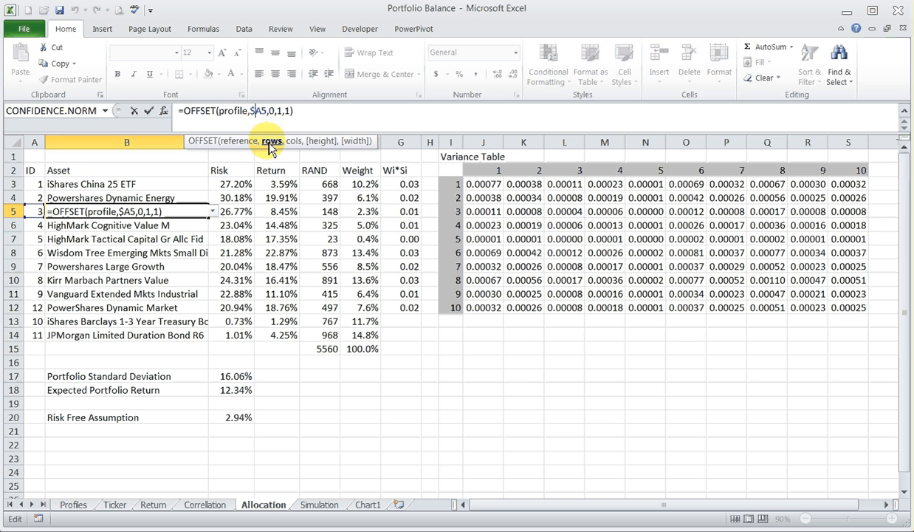
pyautogui.press('Escape')
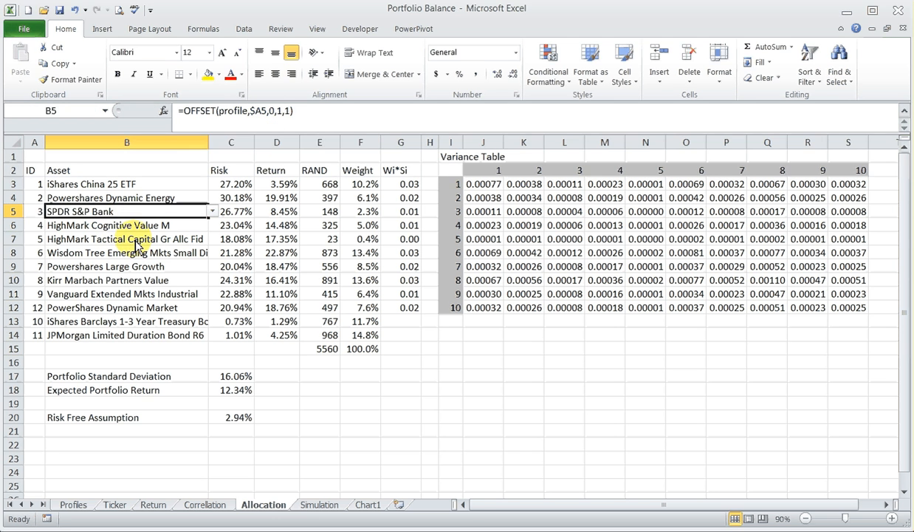
pyautogui.click(233, 212)
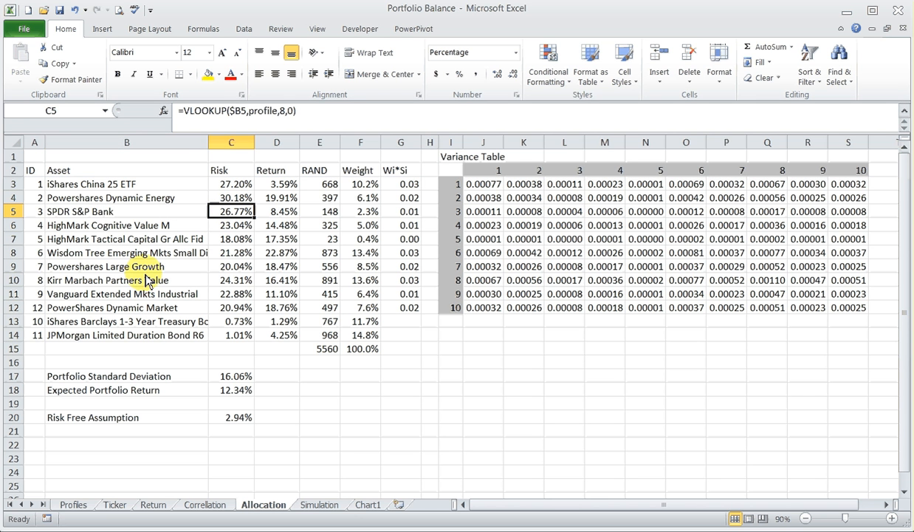
# Step: On the Profiles sheet, check return cells F6 and H5, and show the full standard deviation formula in I5
pyautogui.click(72, 505)
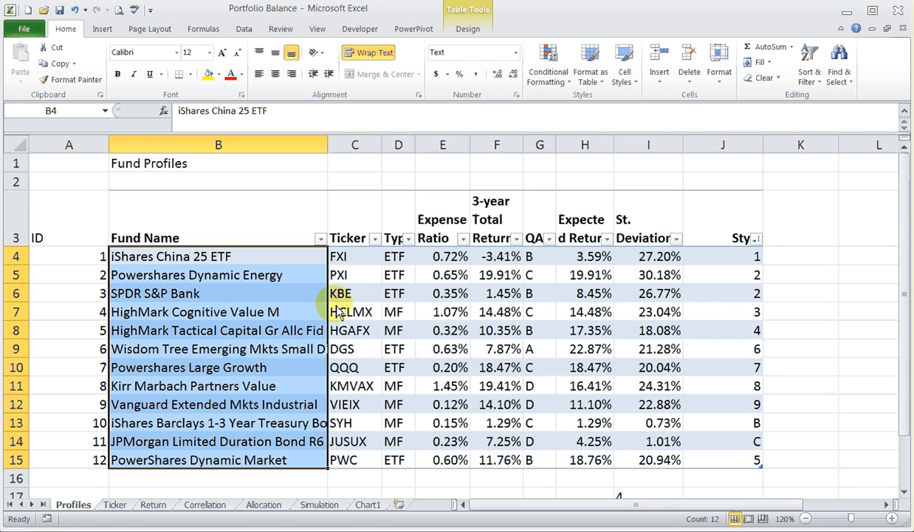
pyautogui.click(499, 293)
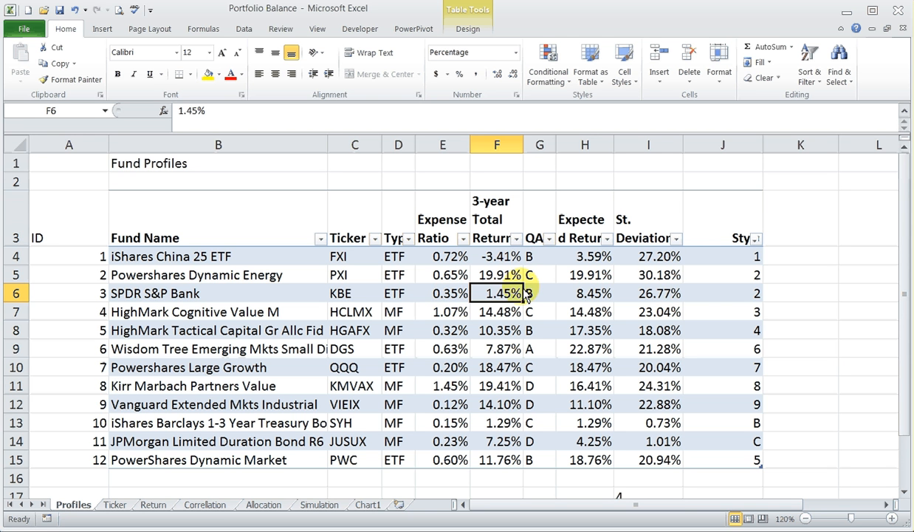
pyautogui.click(582, 277)
pyautogui.click(647, 281)
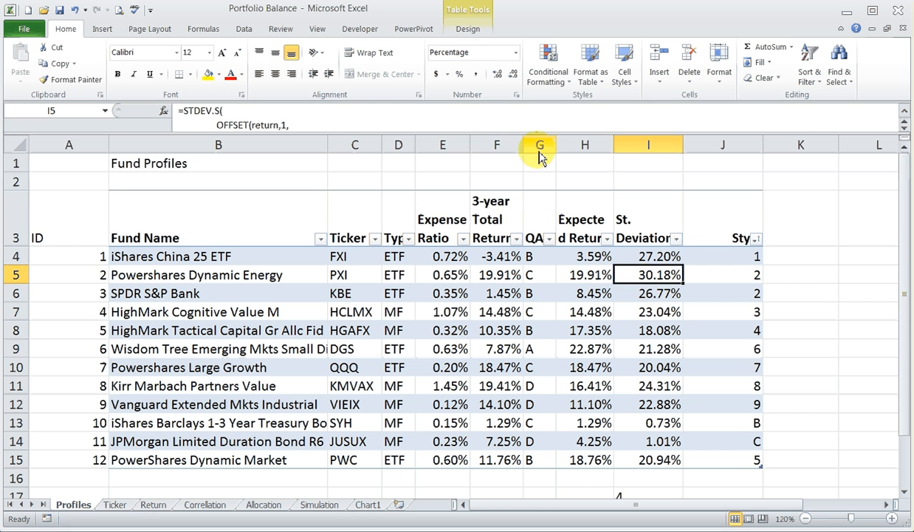
pyautogui.moveTo(540, 142); pyautogui.dragTo(546, 204)
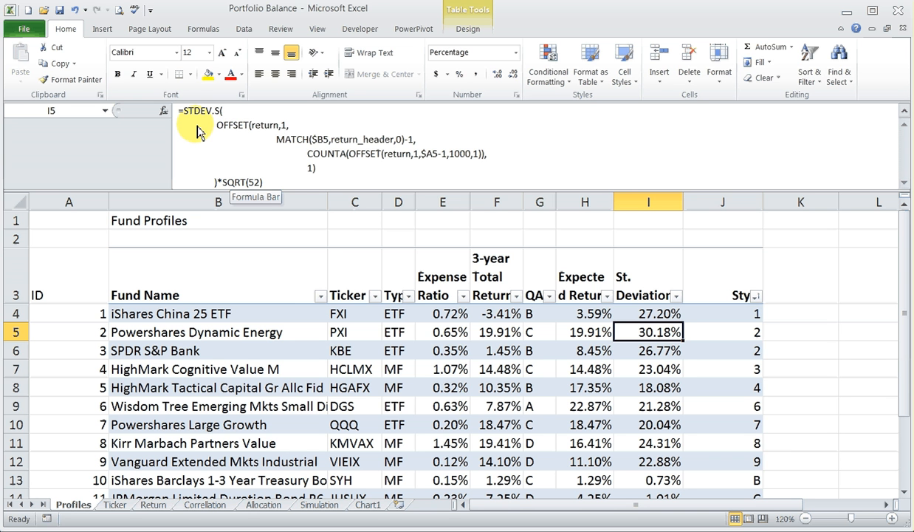
# Step: Examine the STDEV.S formula in I5, going through the reference, rows and cols arguments of its outer OFFSET
pyautogui.click(222, 127)
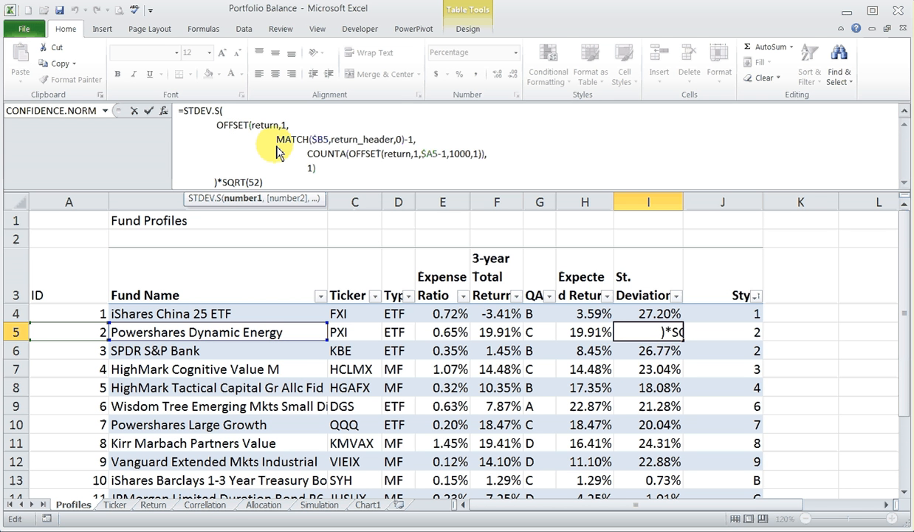
pyautogui.click(263, 127)
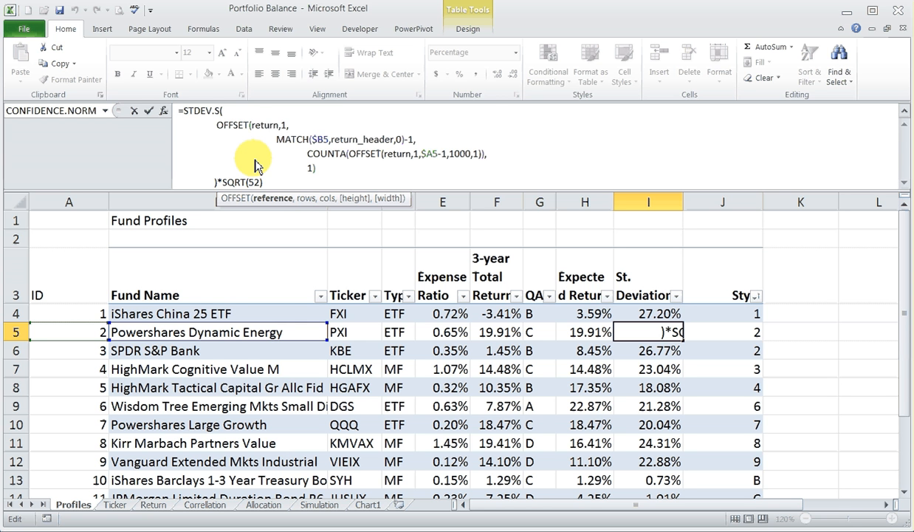
pyautogui.click(282, 125)
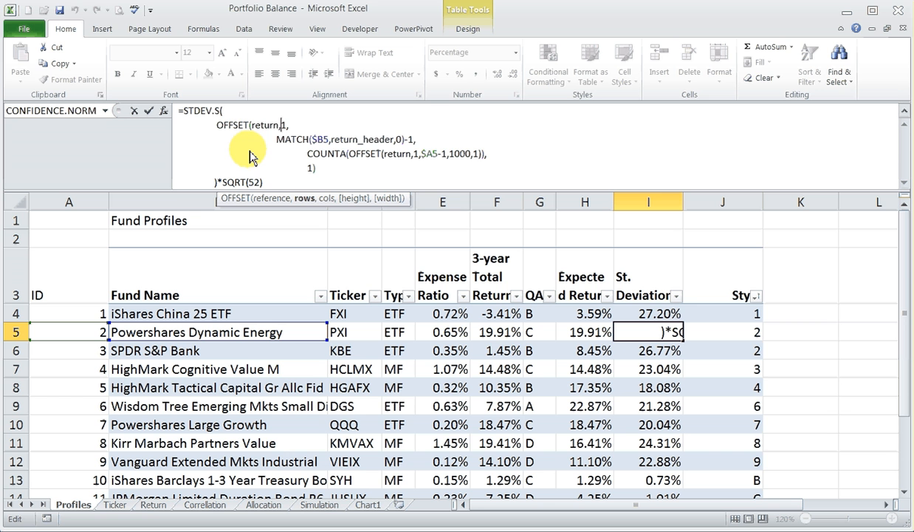
pyautogui.press('Right')
pyautogui.press('Right')
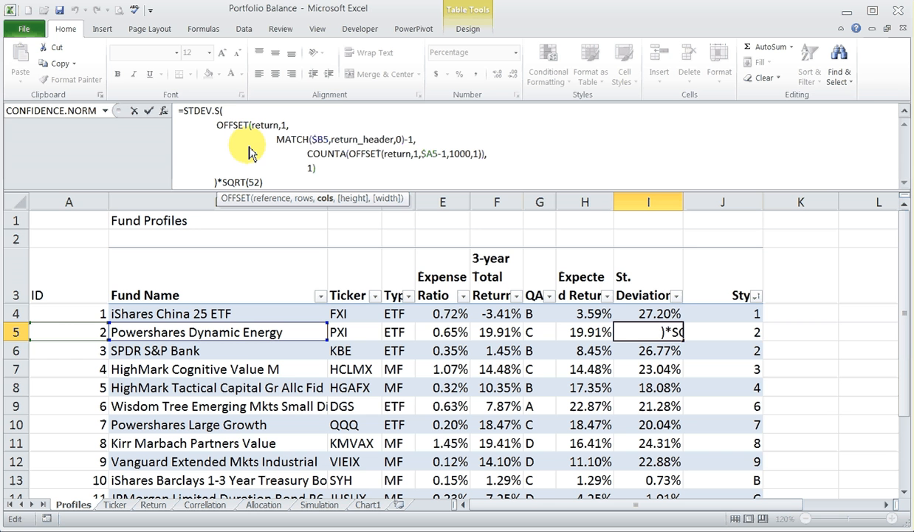
# Step: Examine the MATCH part of the I5 formula: its lookup value, return_header lookup array, match type and the -1 adjustment
pyautogui.click(300, 140)
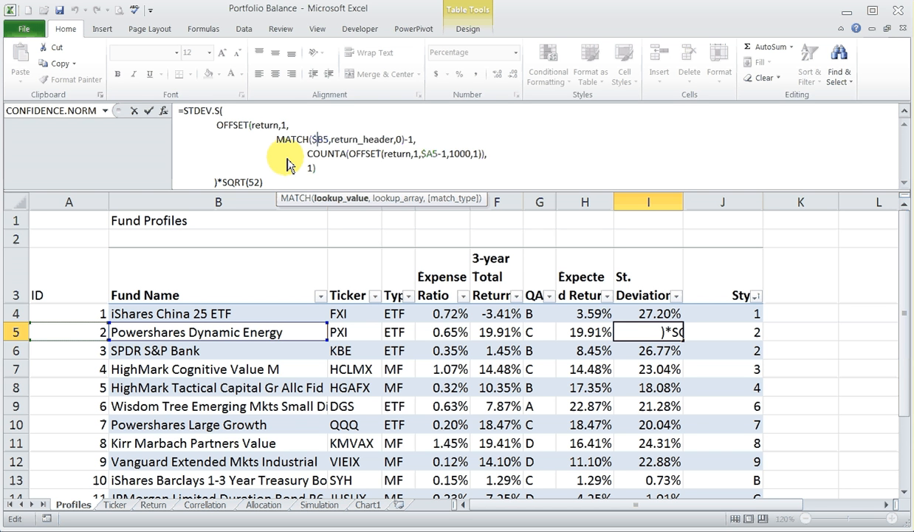
pyautogui.click(347, 139)
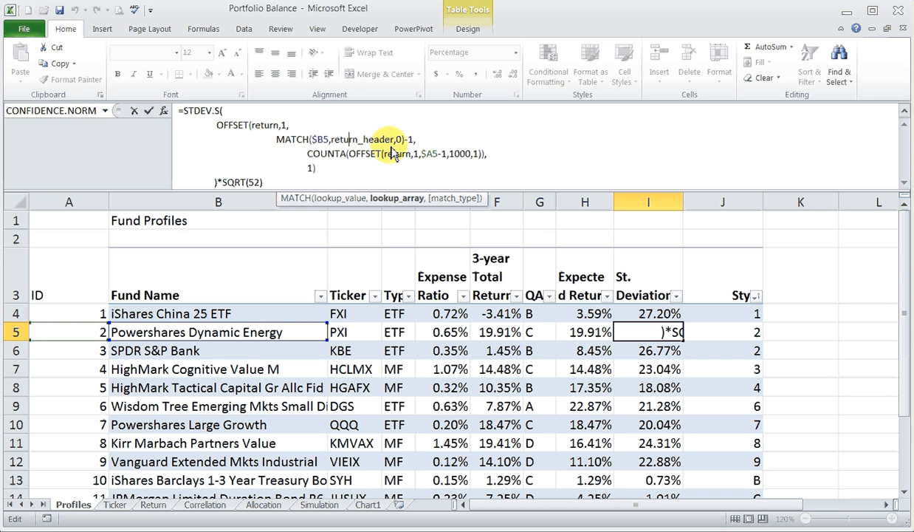
pyautogui.click(397, 140)
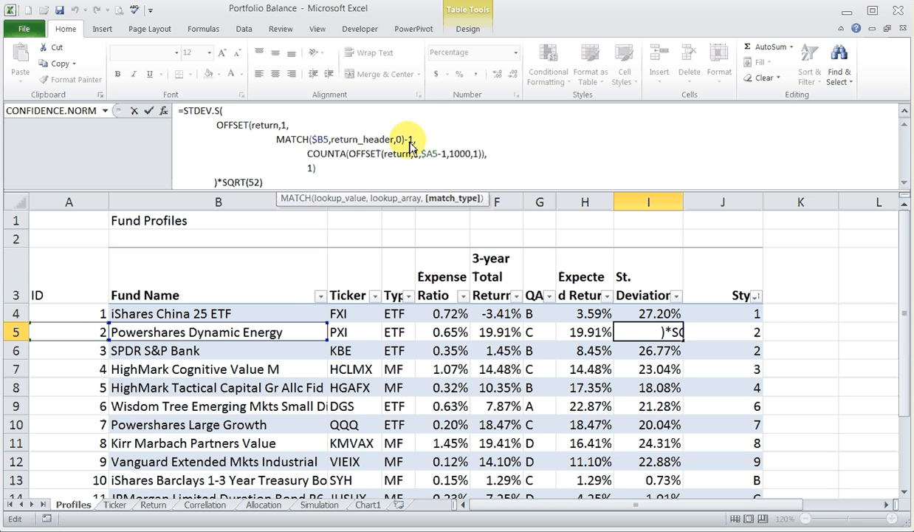
pyautogui.click(412, 140)
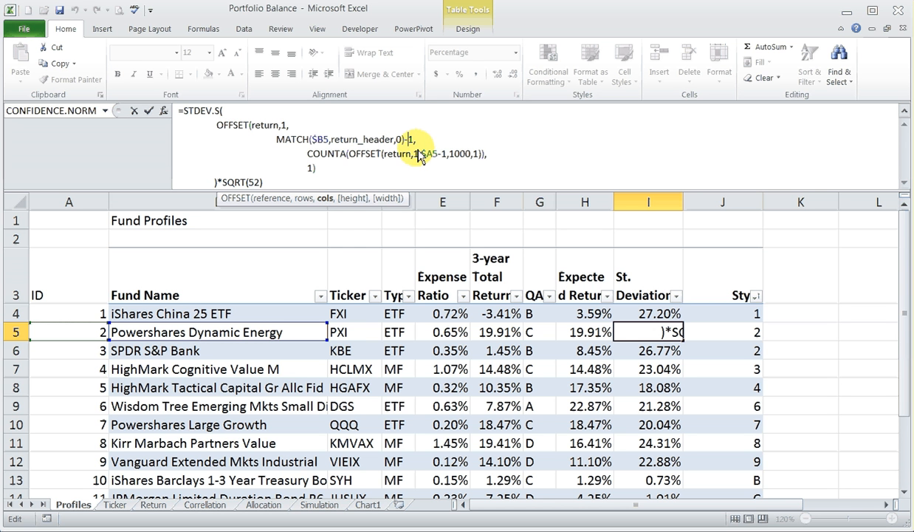
pyautogui.click(332, 139)
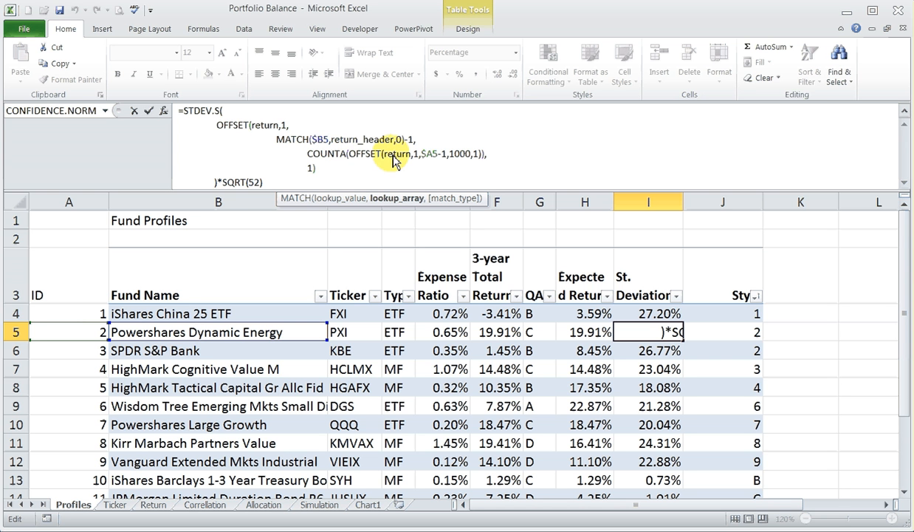
# Step: Examine the COUNTA height argument with its nested OFFSET and the SQRT(52) factor in I5, and close the formula
pyautogui.click(341, 161)
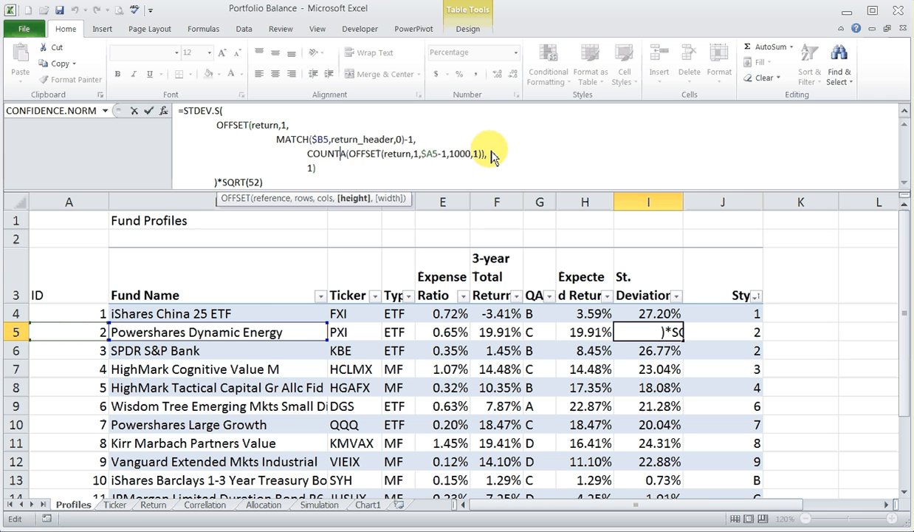
pyautogui.click(363, 153)
pyautogui.click(386, 154)
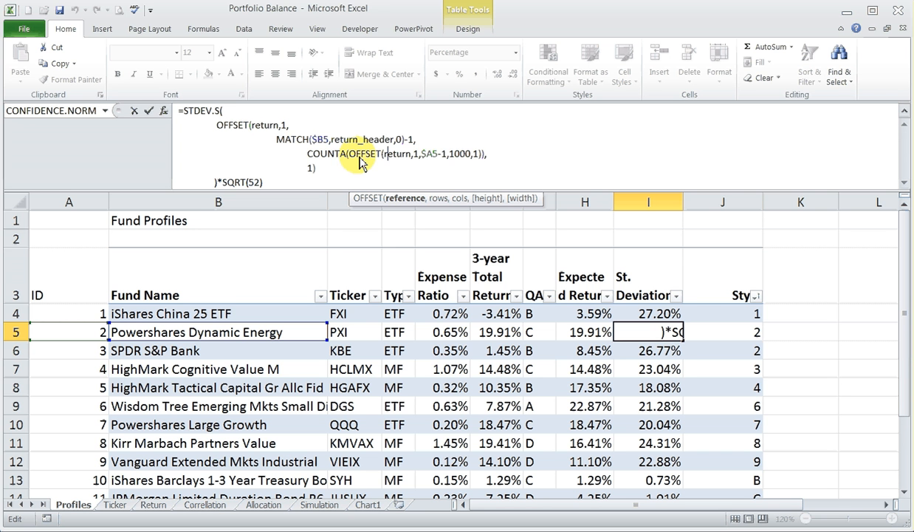
pyautogui.click(443, 154)
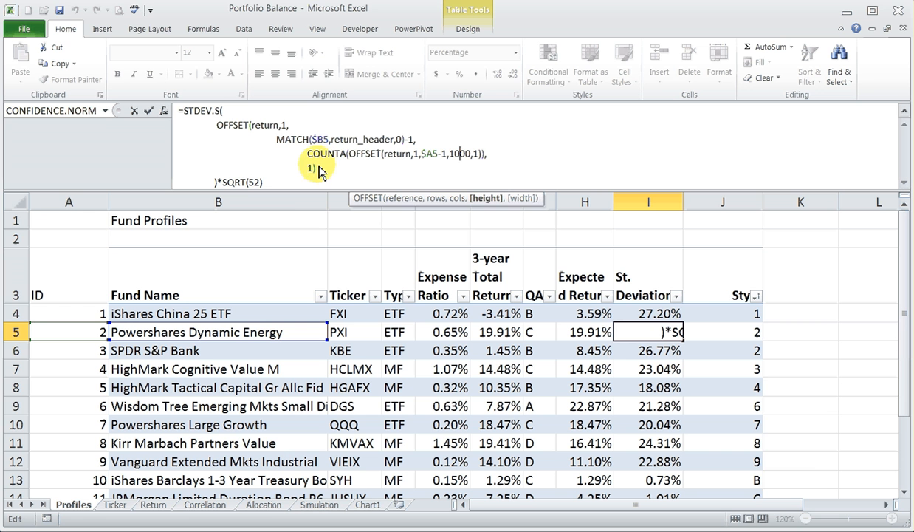
pyautogui.click(260, 183)
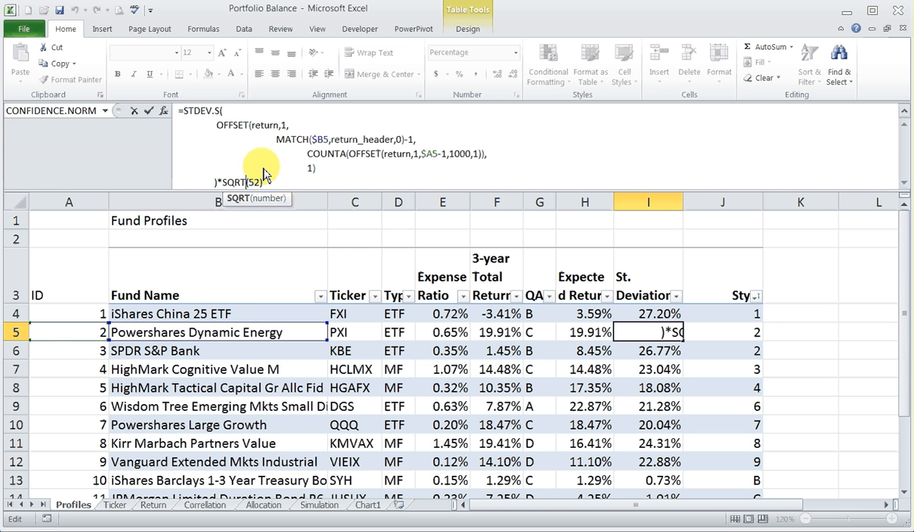
pyautogui.press('Return')
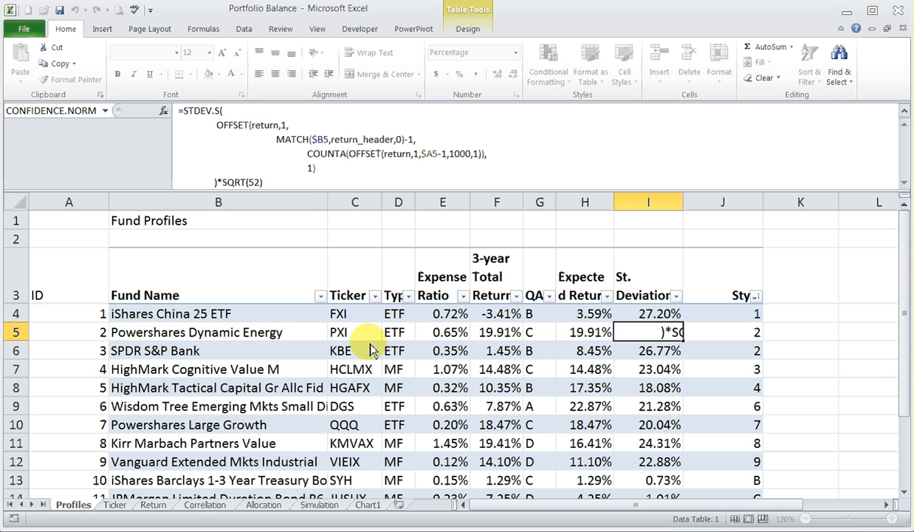
# Step: Check the expected return formula in H4 and its QAF grade in G4, and widen column G to show the full QAF header
pyautogui.click(560, 313)
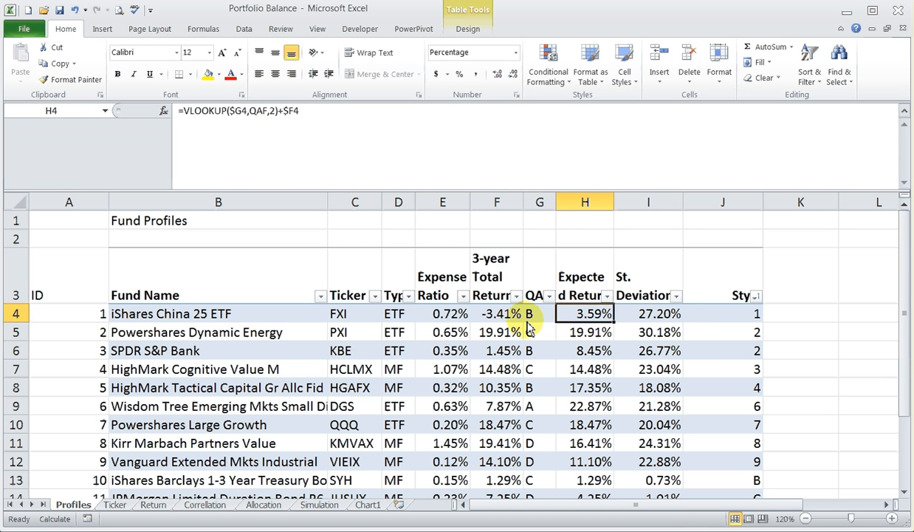
pyautogui.click(531, 316)
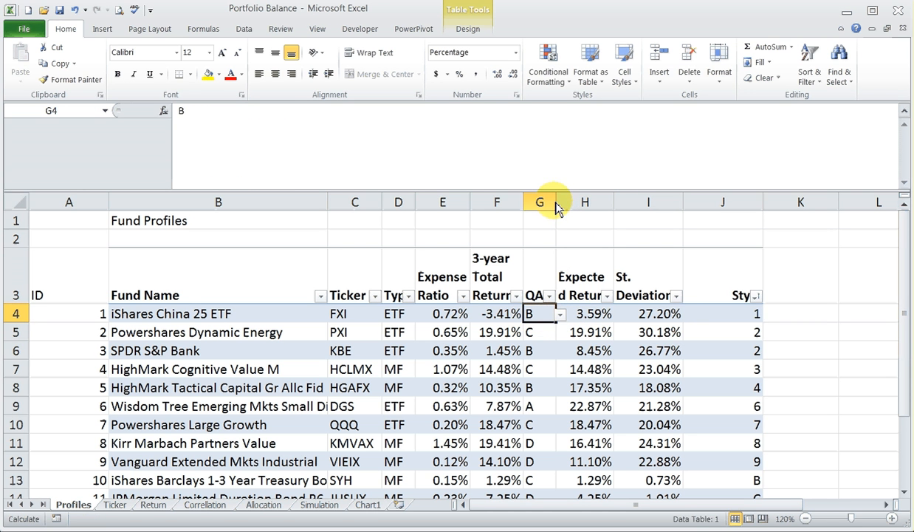
pyautogui.click(551, 209)
pyautogui.moveTo(556, 209); pyautogui.dragTo(567, 208)
pyautogui.click(545, 320)
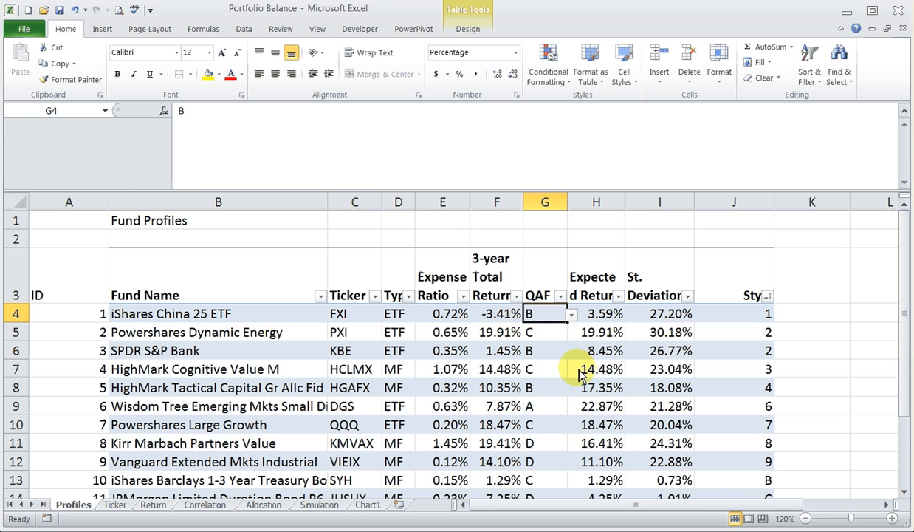
# Step: Examine the Quality Adjustment Factors table on the Profiles sheet, going through the factor for each grade from A to F in N16:N20
pyautogui.scroll(-1, 558, 384)
pyautogui.scroll(-1, 557, 384)
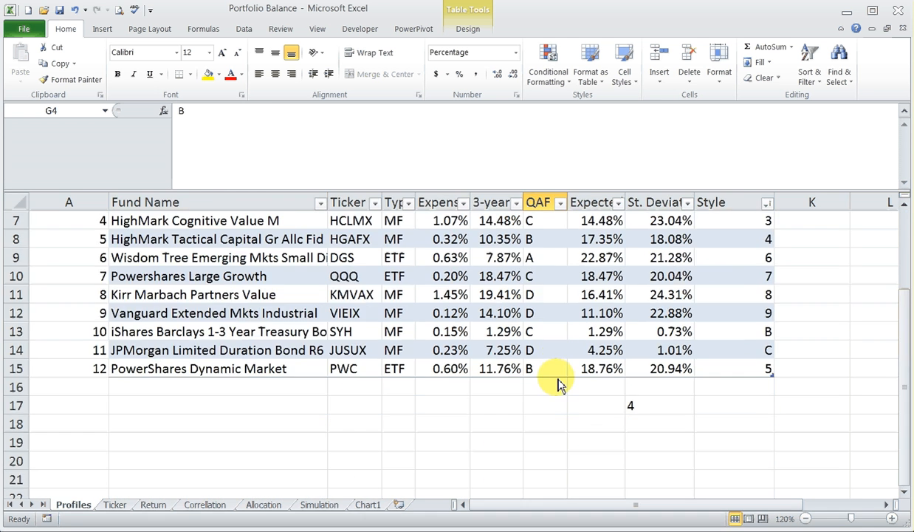
pyautogui.hscroll(2, 558, 384)
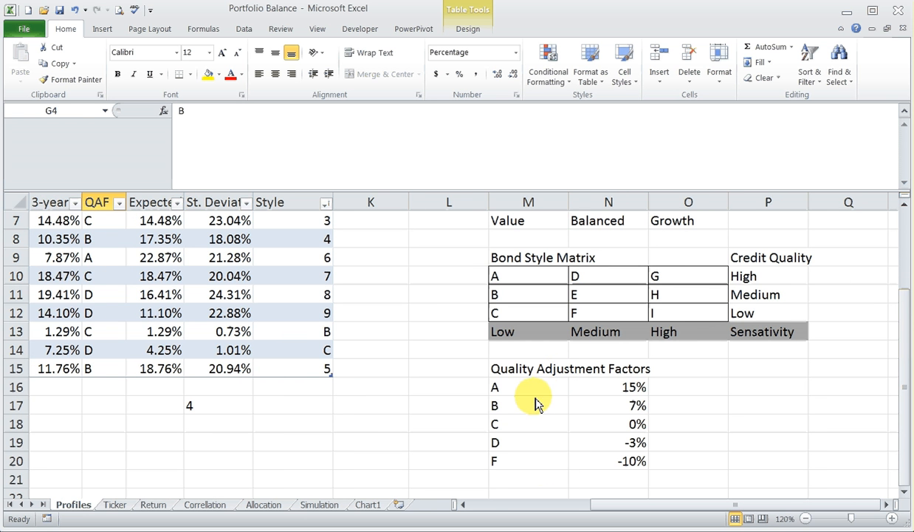
pyautogui.click(612, 387)
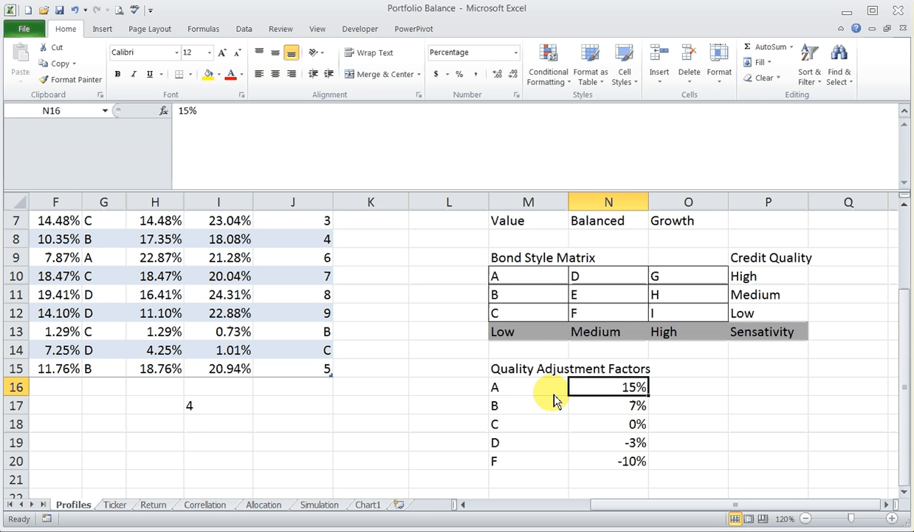
pyautogui.click(587, 406)
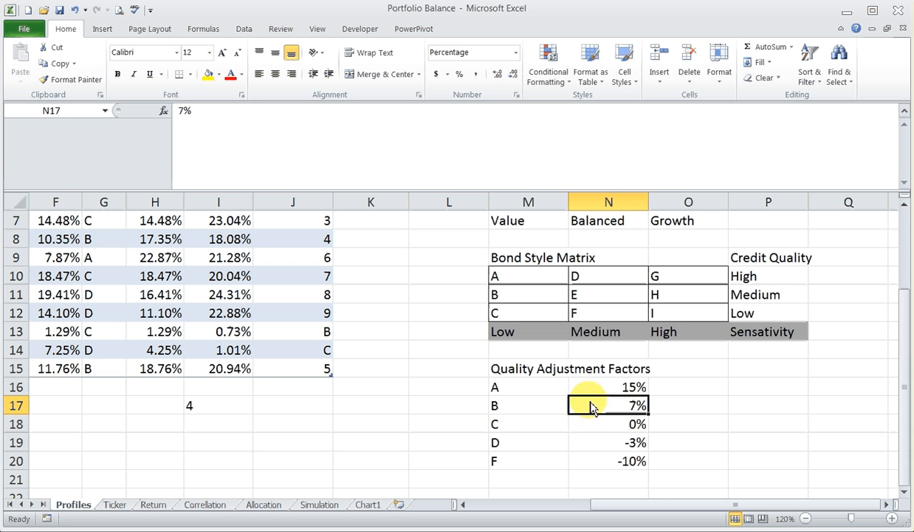
pyautogui.click(596, 427)
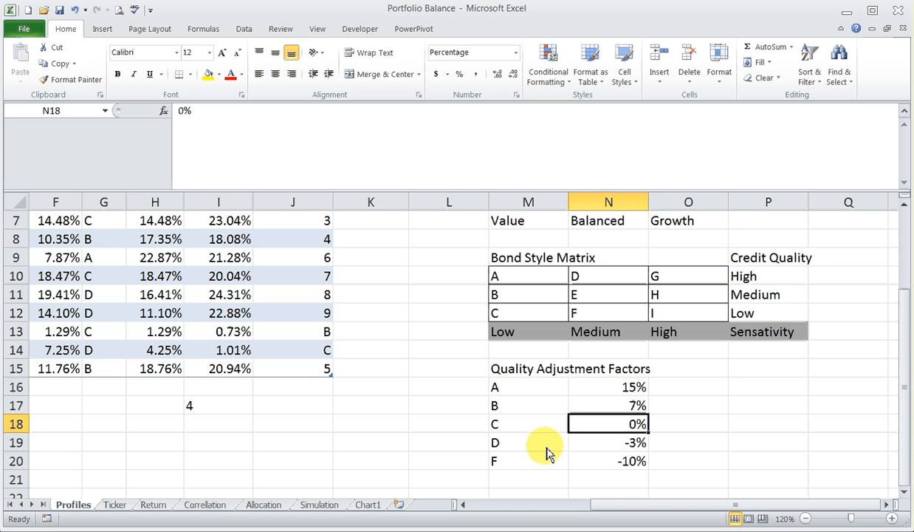
pyautogui.click(583, 446)
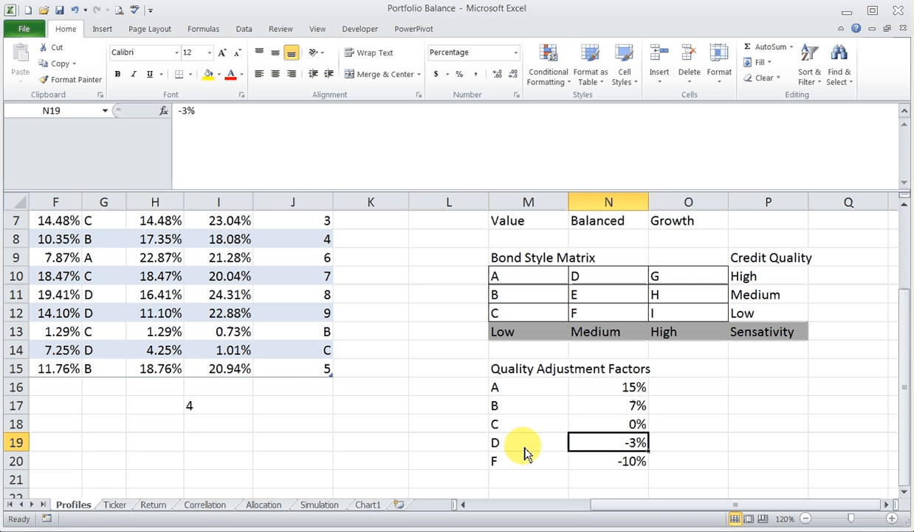
pyautogui.click(591, 462)
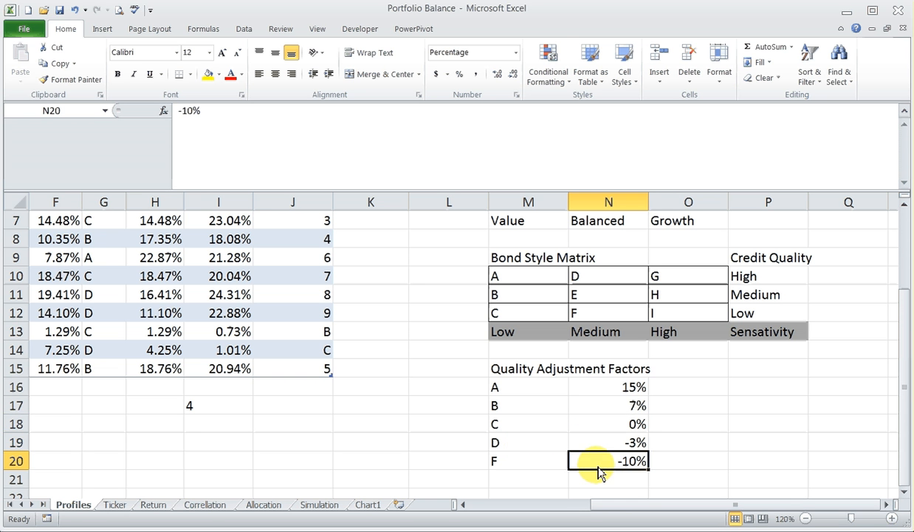
# Step: Return to the fund table, check the expected return formula in H8, and view the QAF grades available for G4
pyautogui.scroll(2, 432, 370)
pyautogui.hscroll(-3, 432, 369)
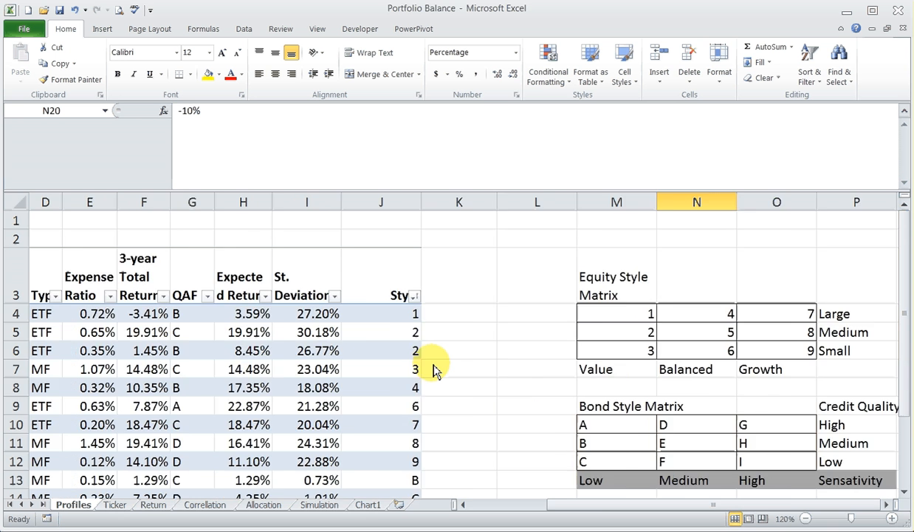
pyautogui.click(309, 389)
pyautogui.hscroll(-2, 406, 384)
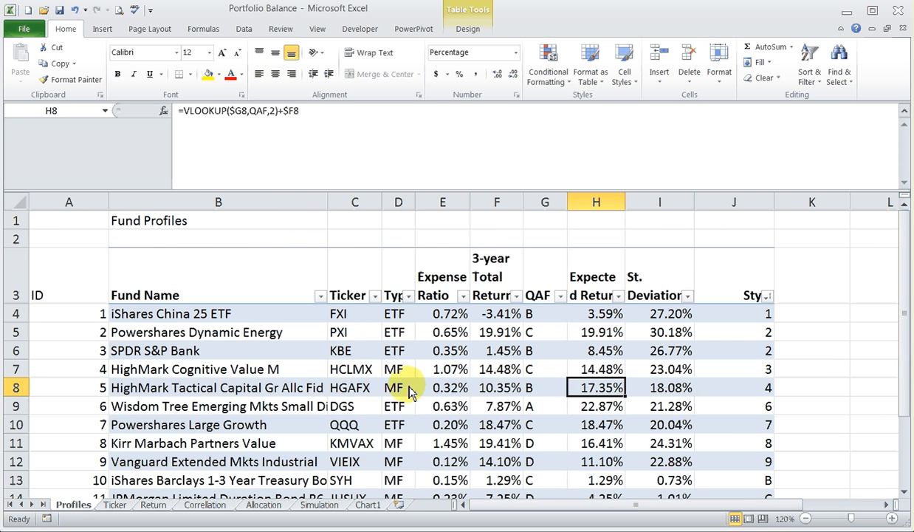
pyautogui.scroll(-2, 407, 388)
pyautogui.scroll(2, 409, 390)
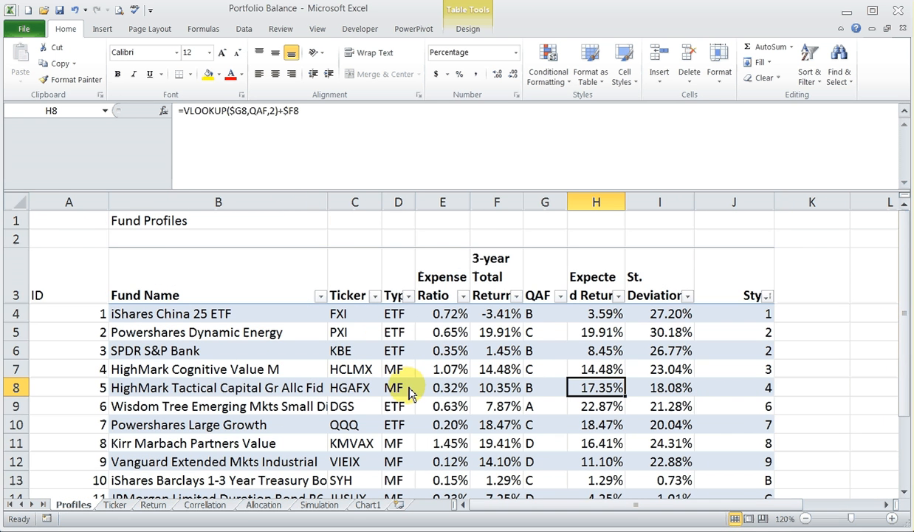
pyautogui.click(535, 319)
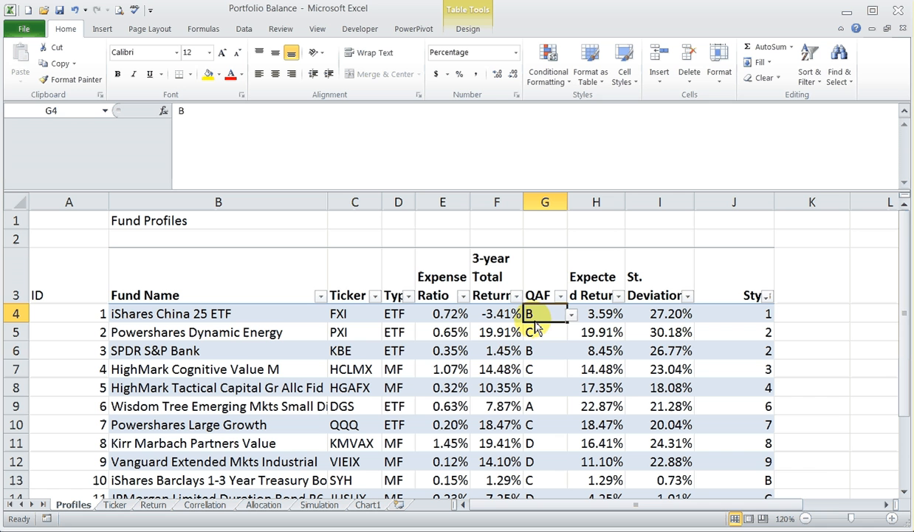
pyautogui.click(572, 313)
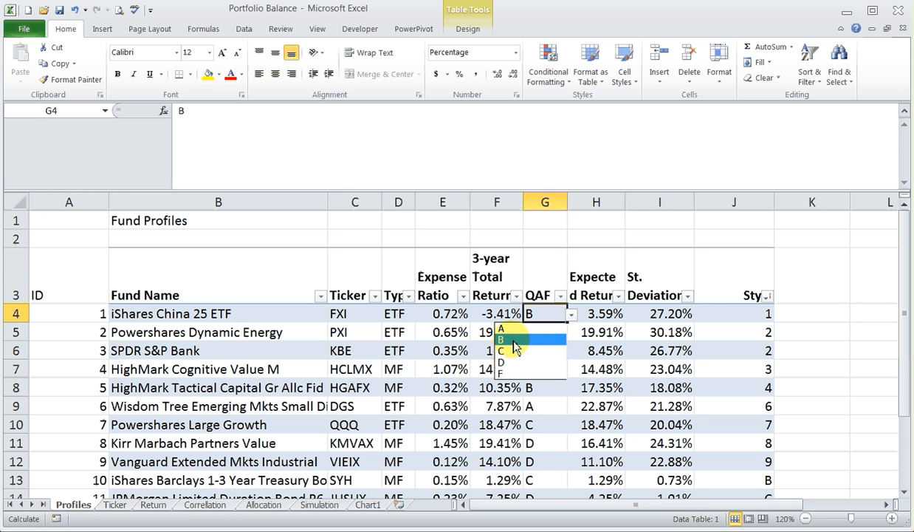
pyautogui.click(547, 314)
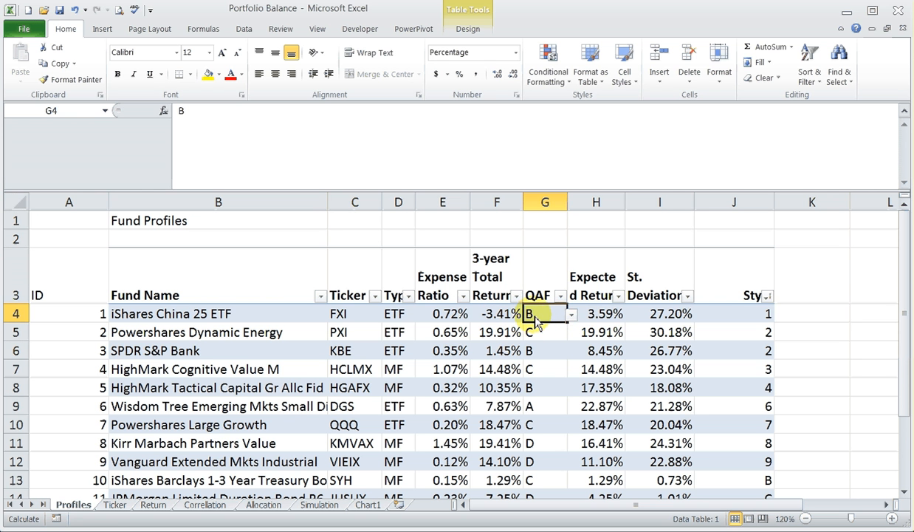
# Step: Examine the VLOOKUP formula in H4, going through its table array and lookup value, and close the formula
pyautogui.click(598, 313)
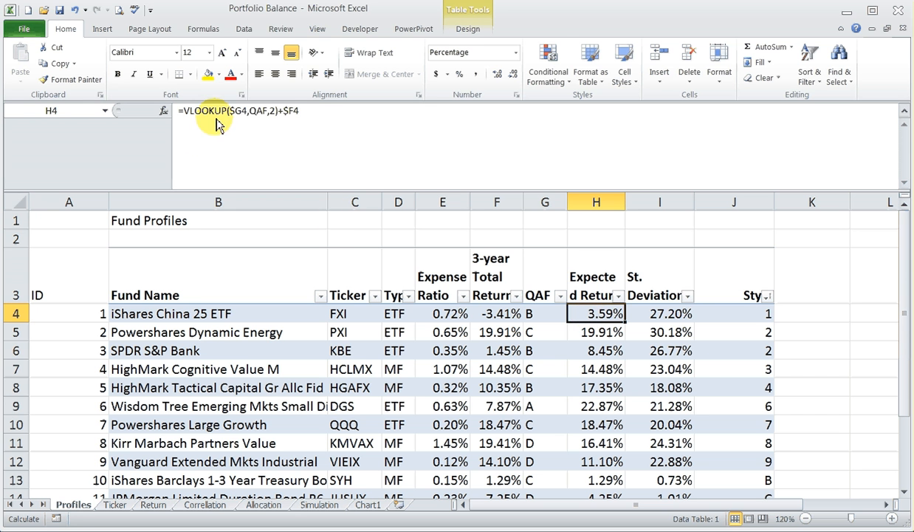
pyautogui.click(250, 111)
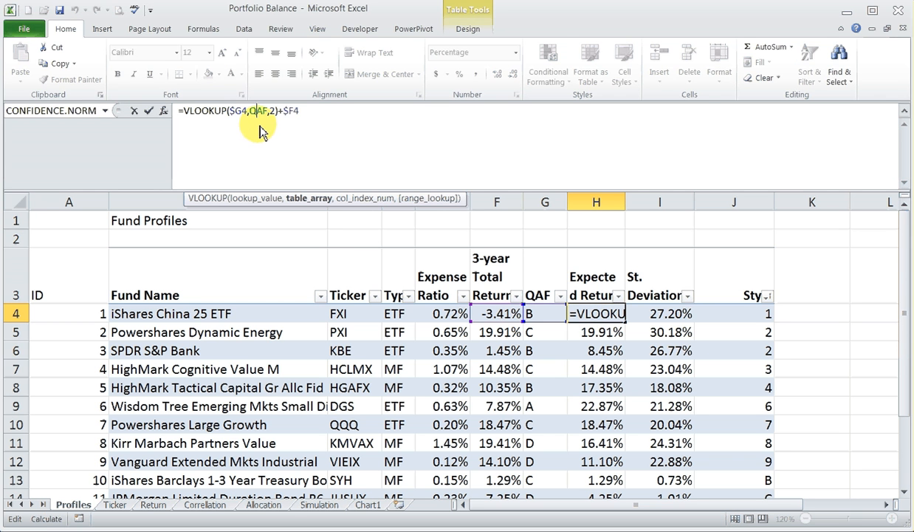
pyautogui.click(241, 113)
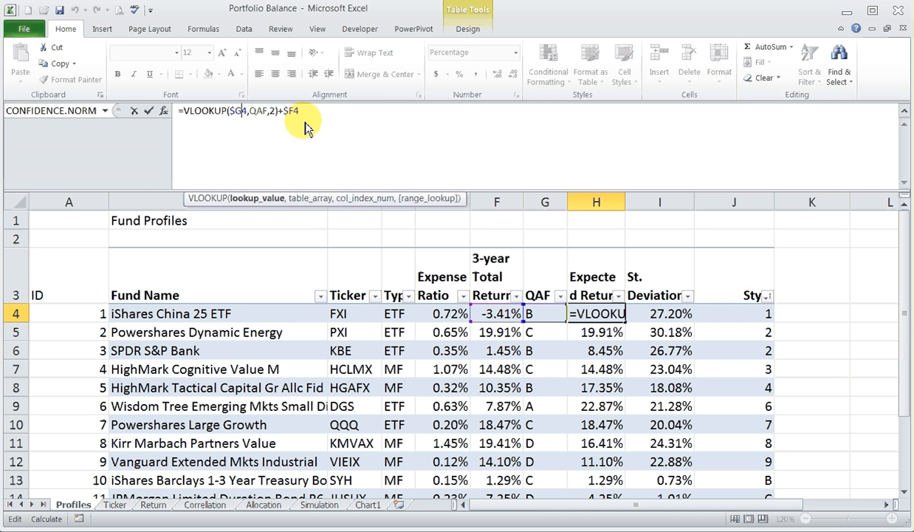
pyautogui.hotkey('ctrl', 'Return')
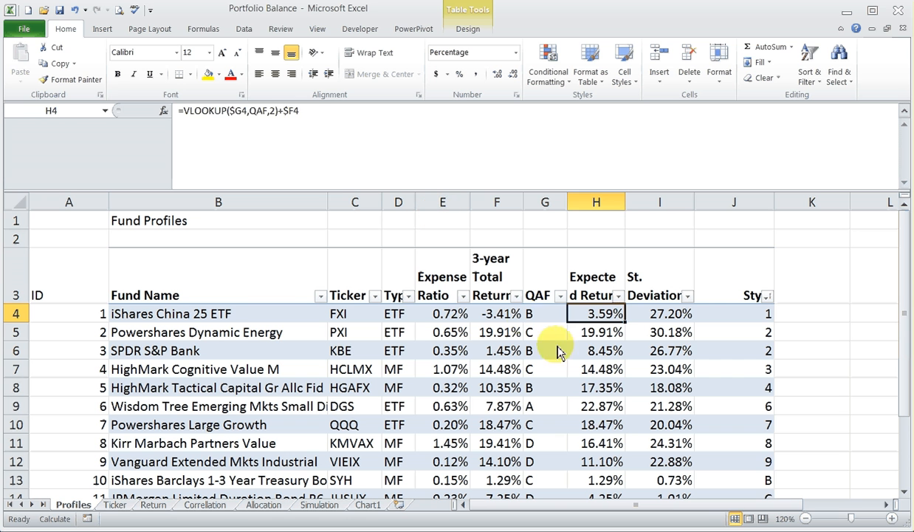
# Step: Check the 3-year total return in F4 and the QAF grades in G5, G8 and G10 of the fund table
pyautogui.click(508, 315)
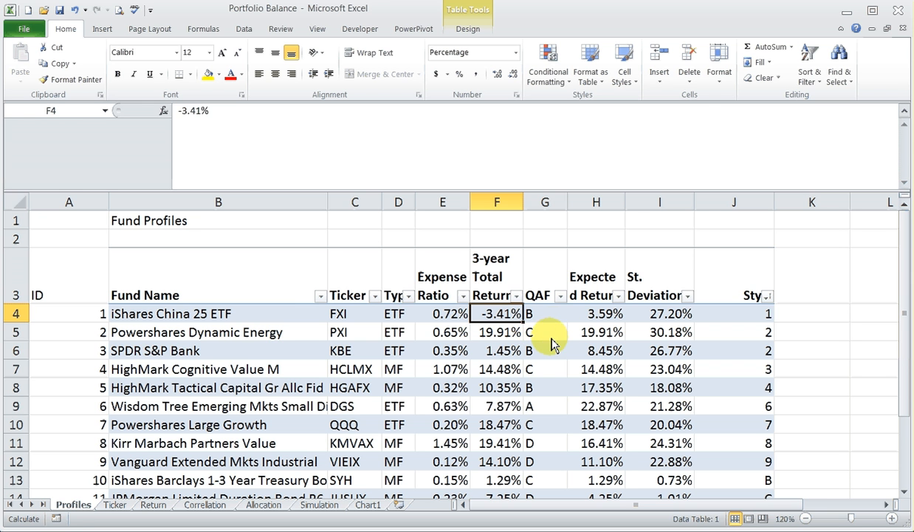
pyautogui.click(549, 337)
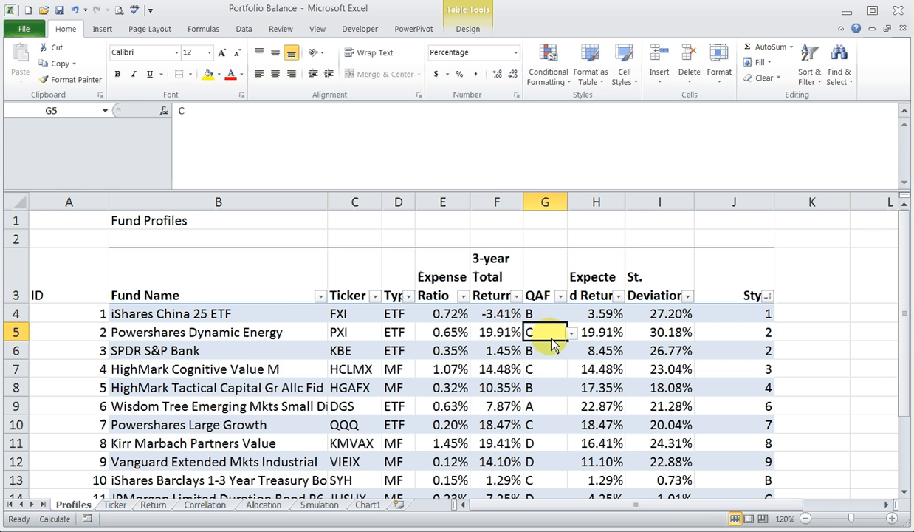
pyautogui.click(558, 391)
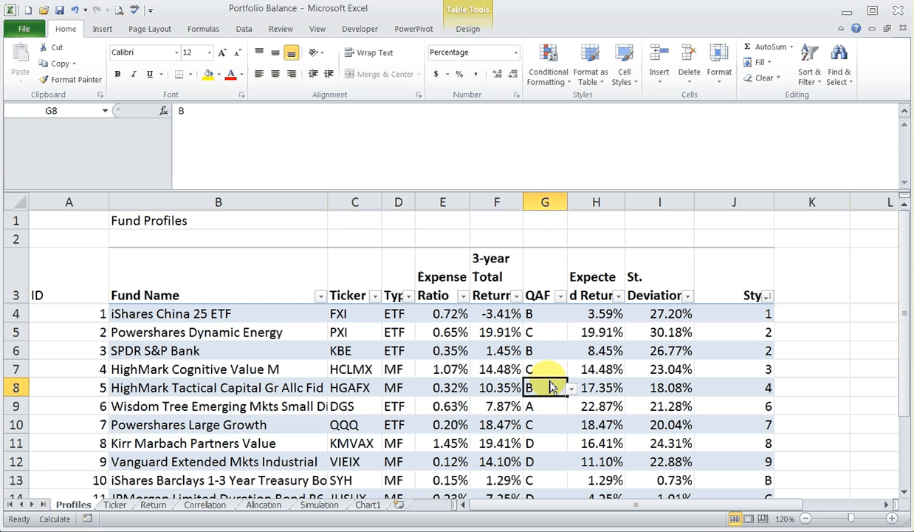
pyautogui.click(550, 427)
pyautogui.scroll(-1, 550, 428)
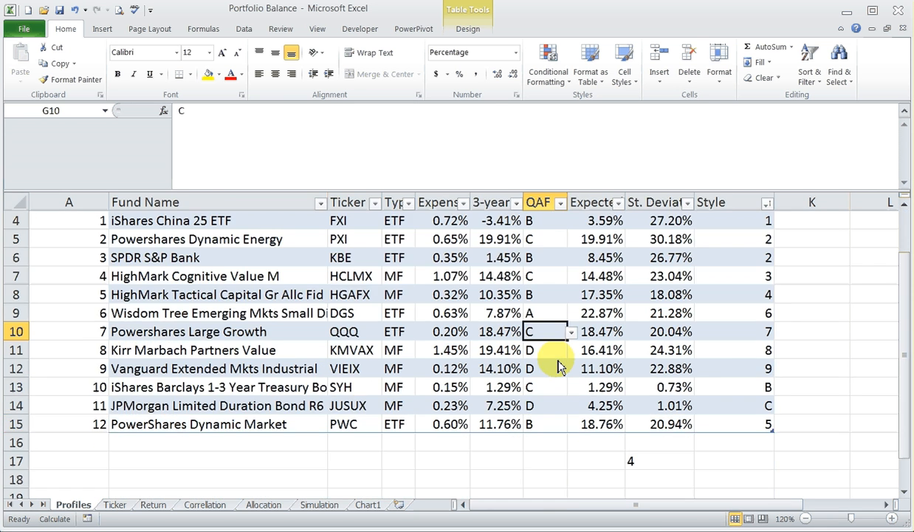
pyautogui.scroll(1, 391, 362)
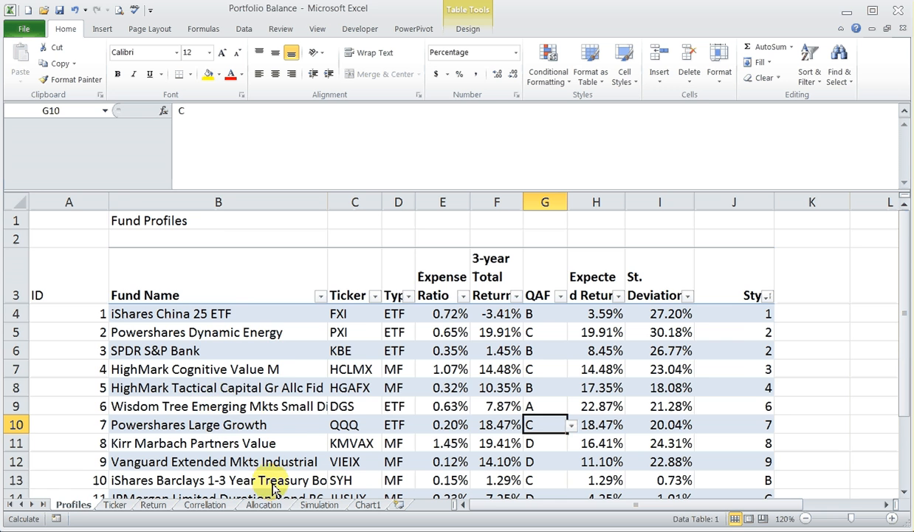
# Step: On the Allocation sheet, examine the random number formulas in E4 and E3 and the RAND column total in E15
pyautogui.click(264, 505)
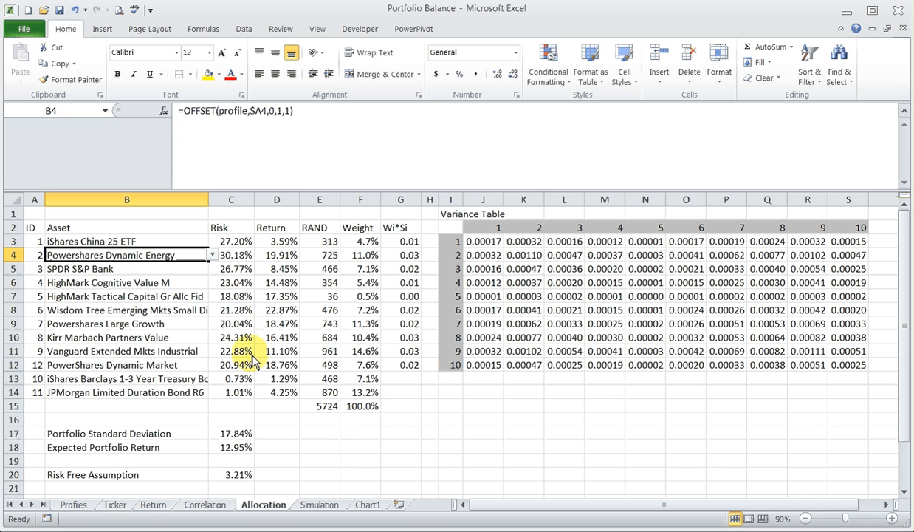
pyautogui.click(323, 258)
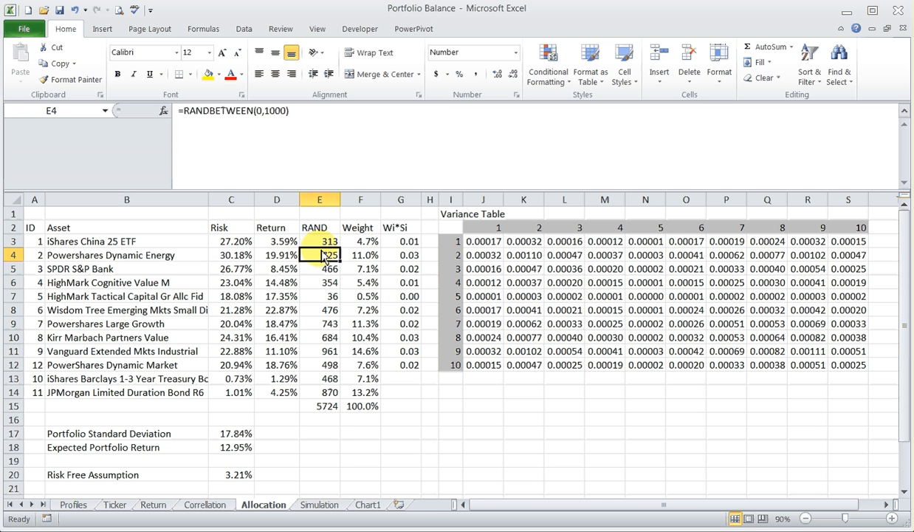
pyautogui.click(324, 247)
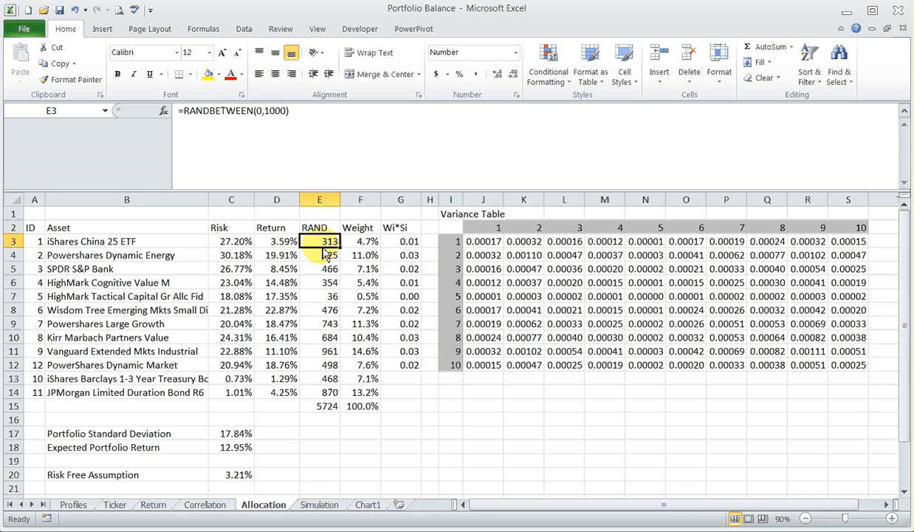
pyautogui.click(329, 408)
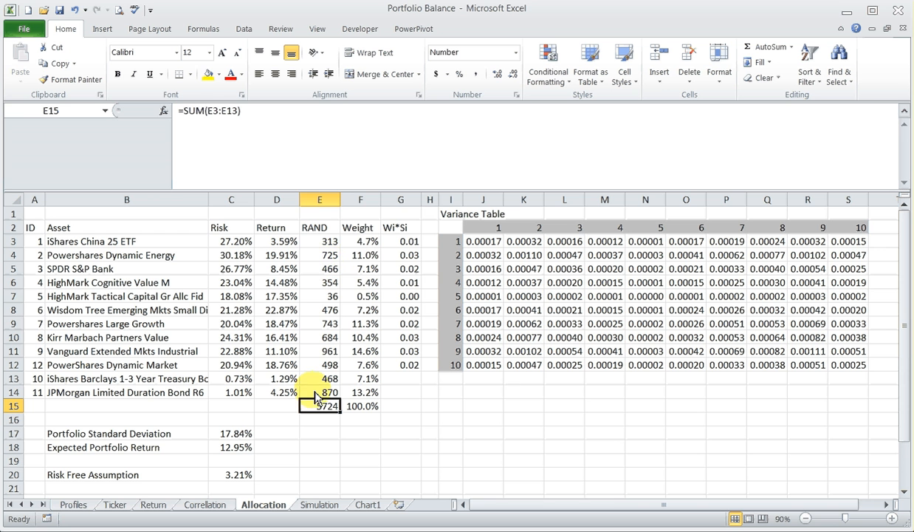
# Step: Examine how the weight formula in F3 uses the RAND values in E3 and E4 and their total in E15, and check the weight total in F15
pyautogui.click(366, 244)
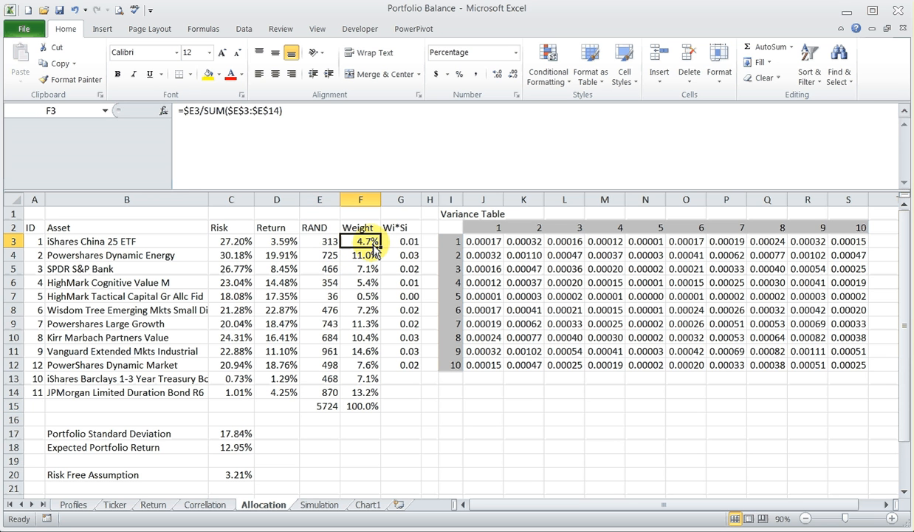
pyautogui.click(328, 244)
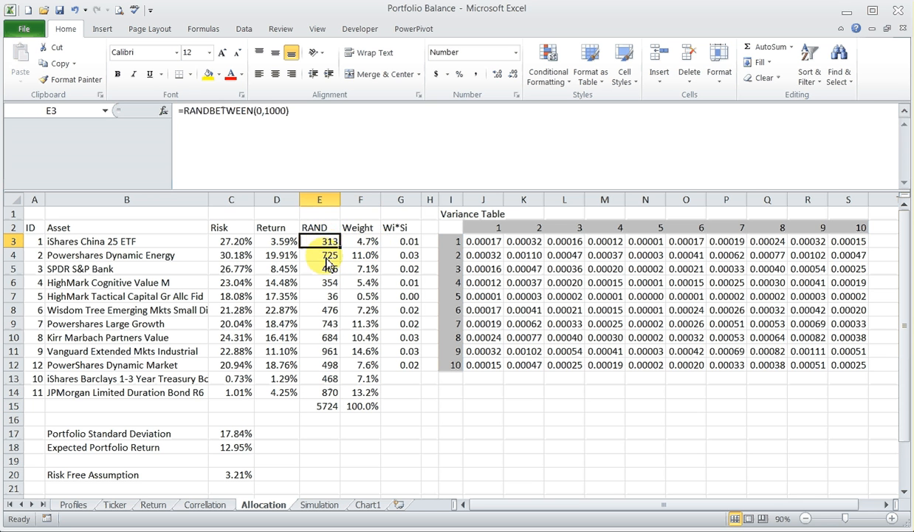
pyautogui.click(327, 259)
pyautogui.click(366, 241)
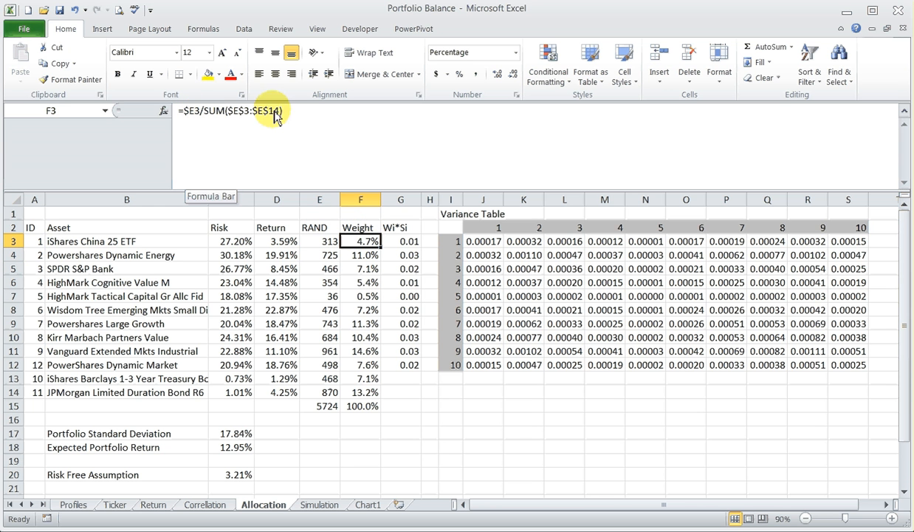
pyautogui.click(328, 413)
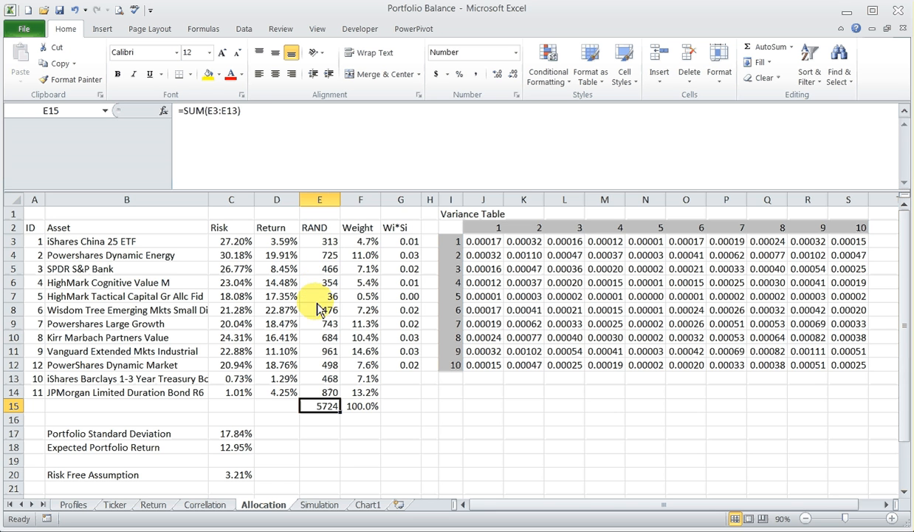
pyautogui.click(360, 241)
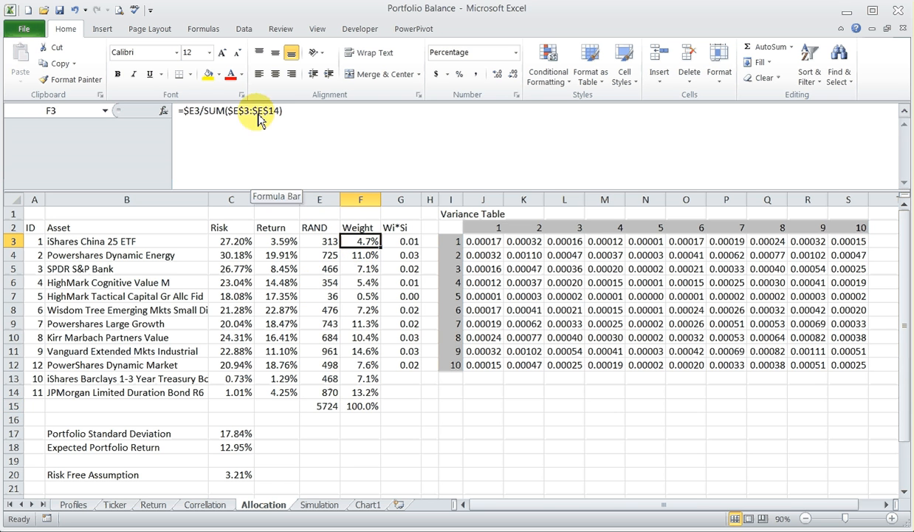
pyautogui.click(362, 406)
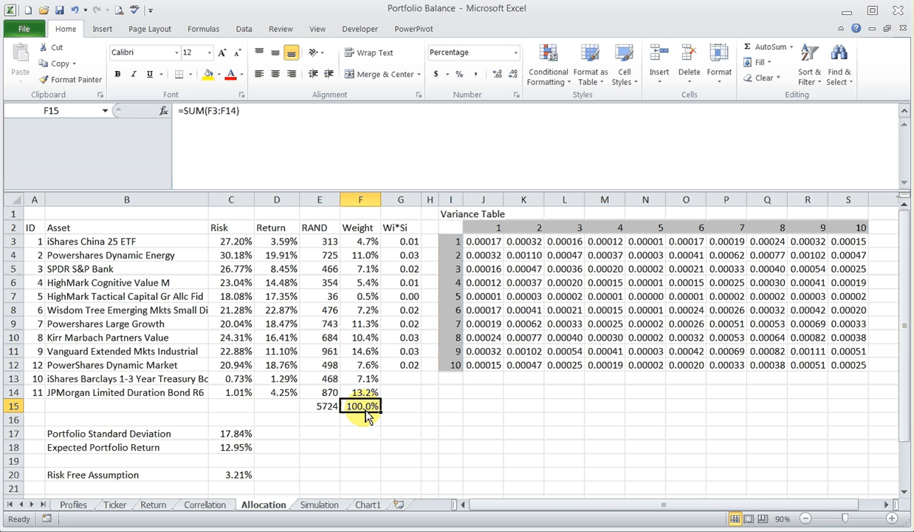
# Step: Check the totals in E15 and F15, the weight formula in F3 and the weighted risk formulas in G4 and G3
pyautogui.click(325, 407)
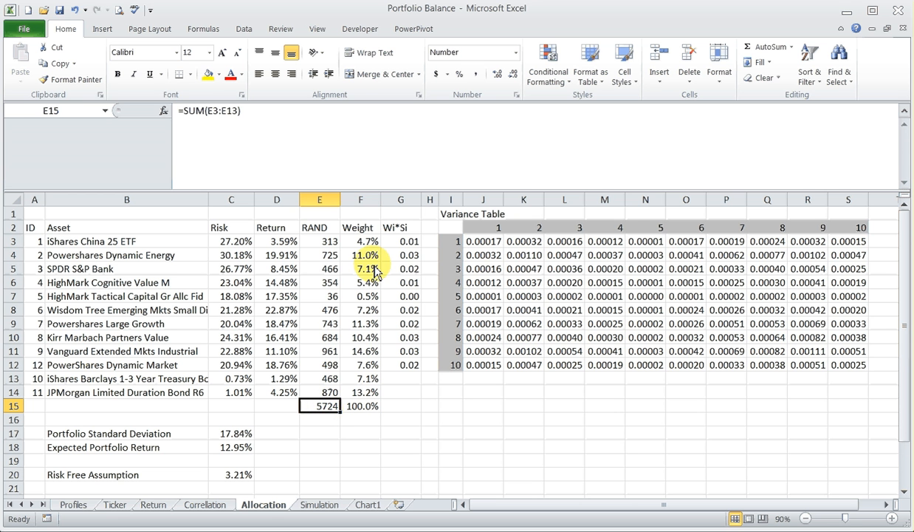
pyautogui.click(366, 406)
pyautogui.click(361, 242)
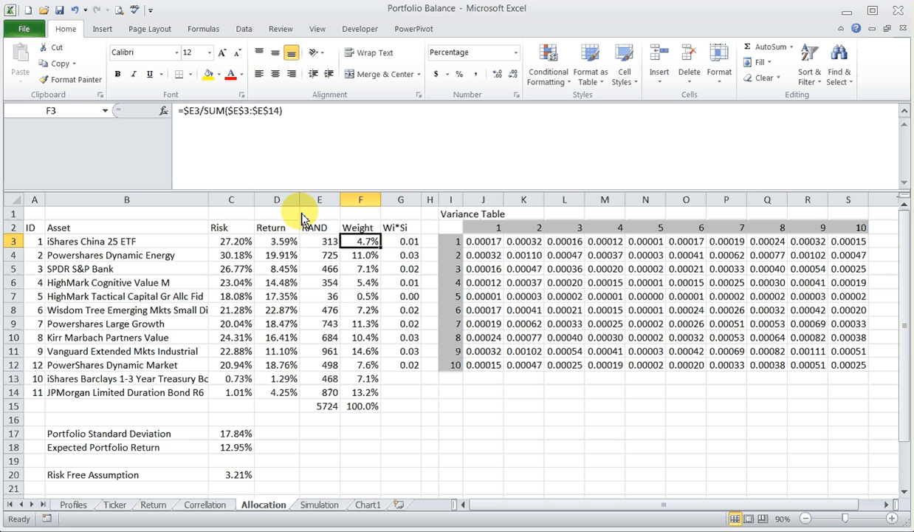
pyautogui.click(402, 255)
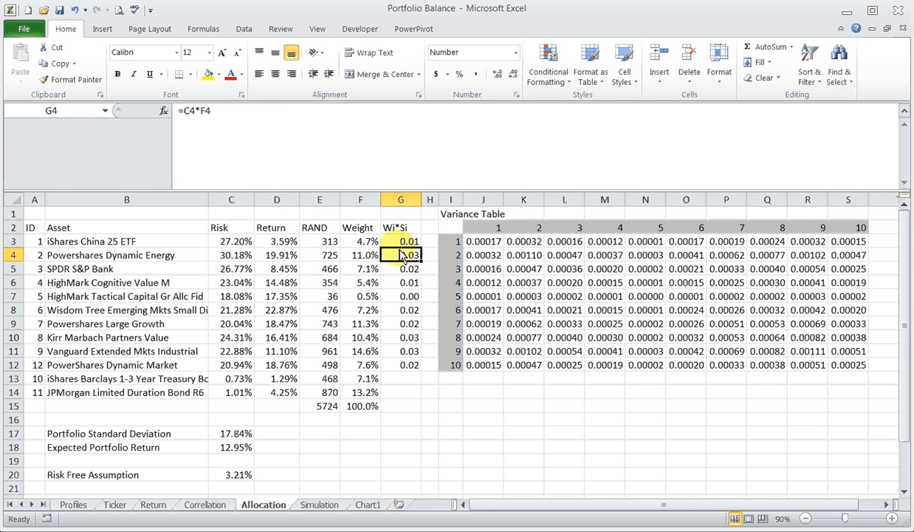
pyautogui.click(407, 243)
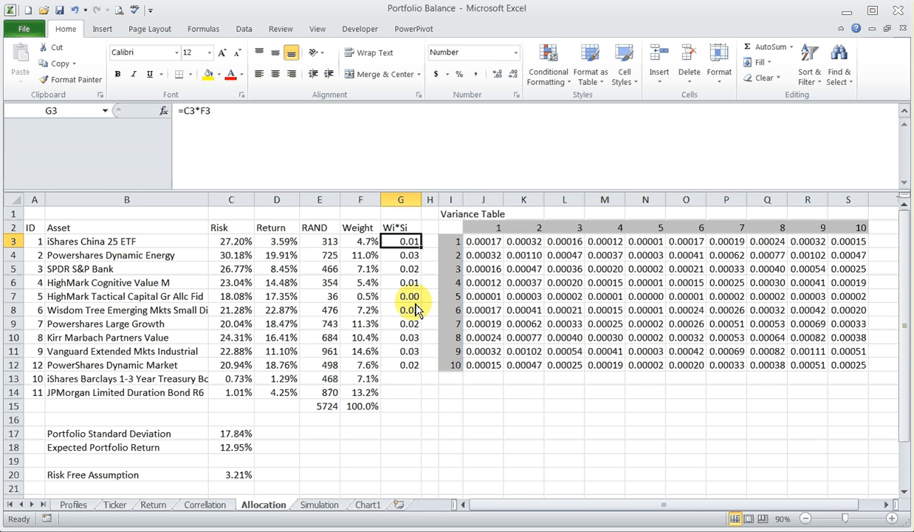
# Step: Examine the variance formula in J3, going through its OFFSET, INDEX and MATCH parts, and close it without changes
pyautogui.click(483, 244)
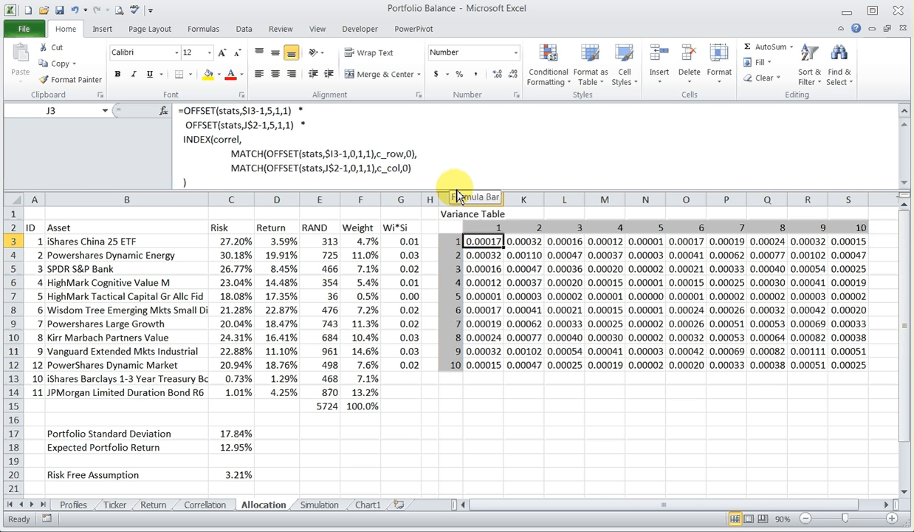
pyautogui.press('F2')
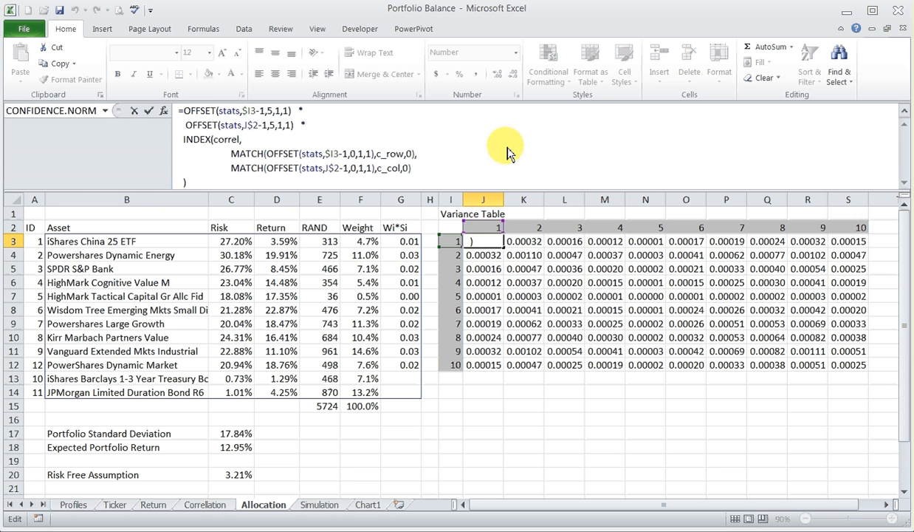
pyautogui.click(485, 245)
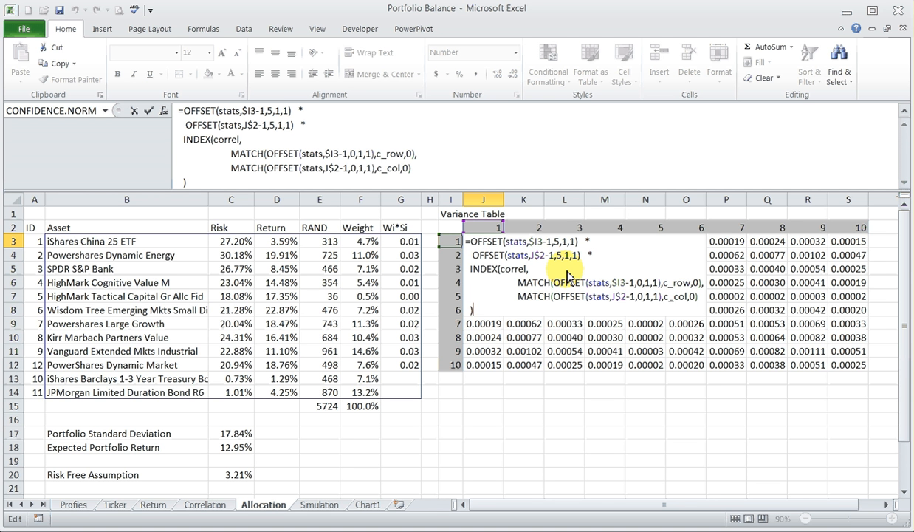
pyautogui.click(512, 269)
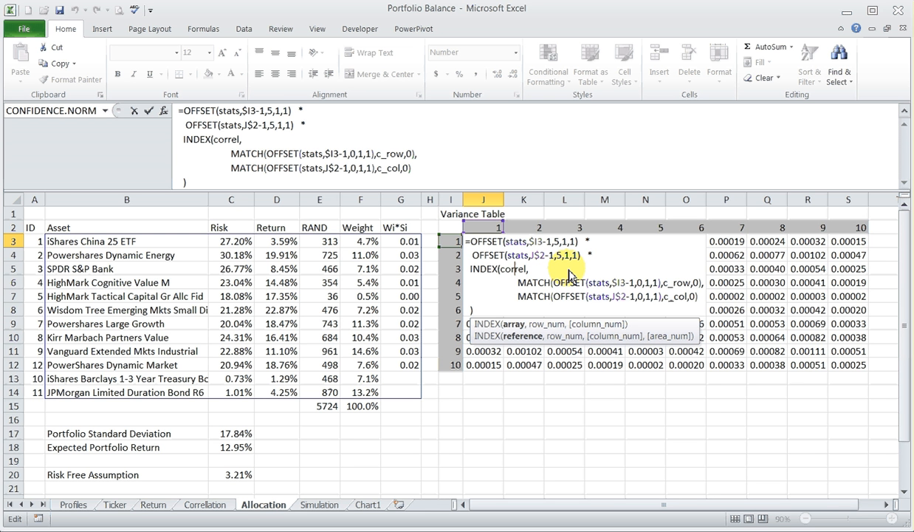
pyautogui.click(516, 270)
pyautogui.click(536, 285)
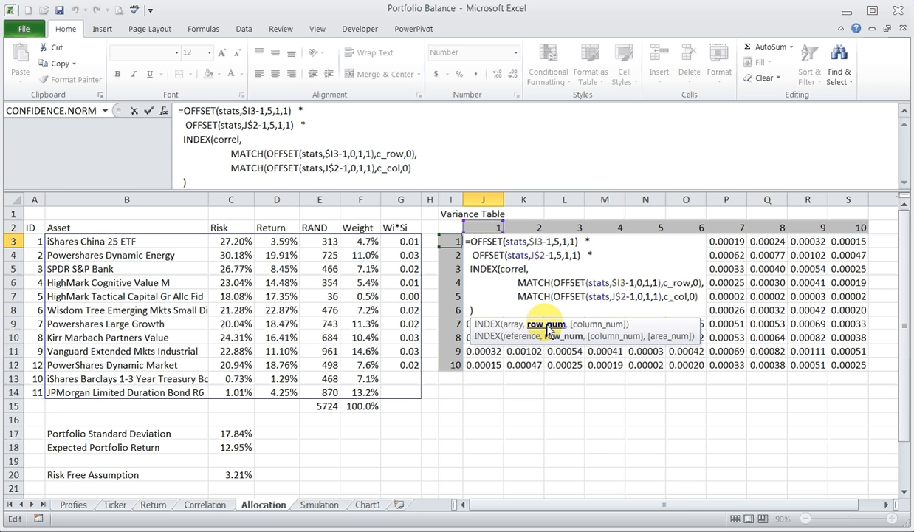
pyautogui.click(673, 284)
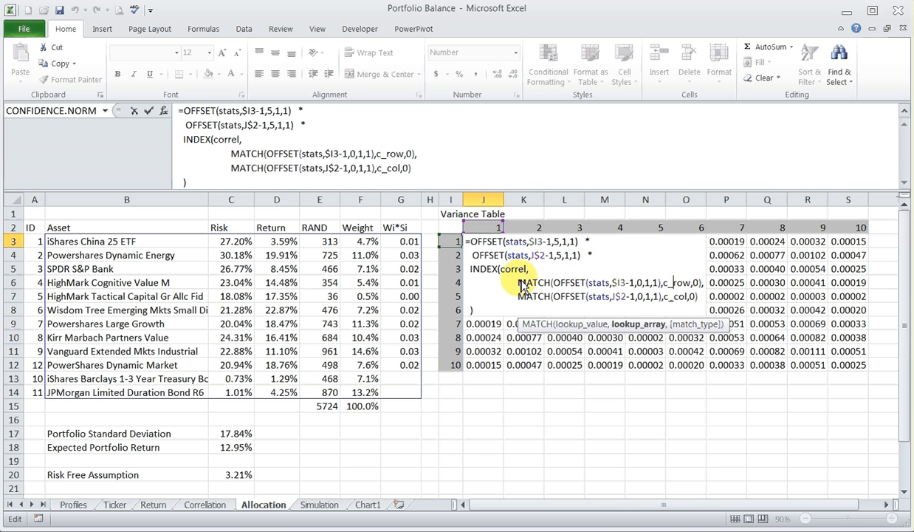
pyautogui.press('Escape')
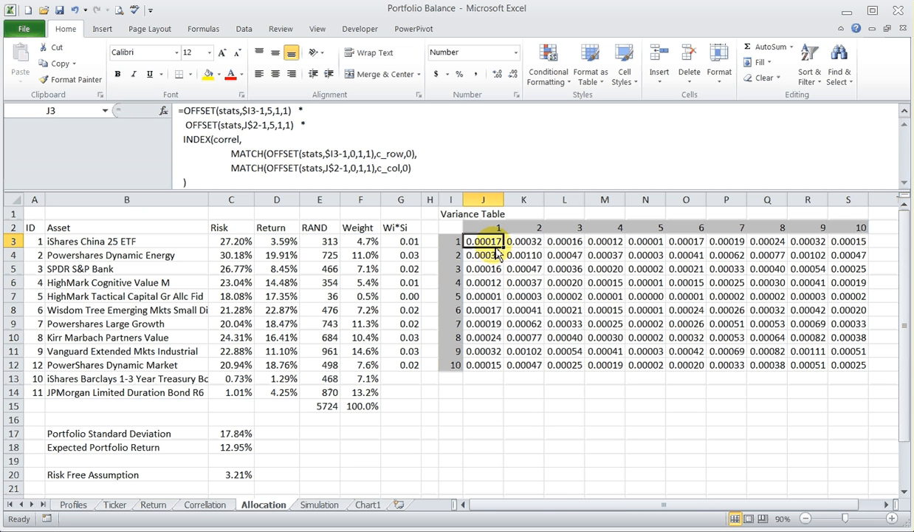
# Step: Examine the variance range J3:S12 and the portfolio standard deviation, expected return and risk-free formulas in C17, C18 and C20
pyautogui.moveTo(486, 244); pyautogui.dragTo(838, 367)
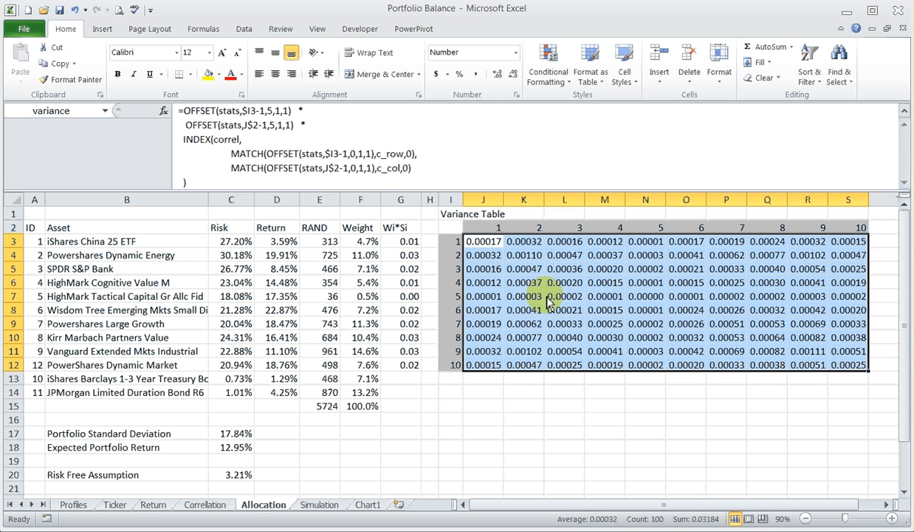
pyautogui.click(230, 438)
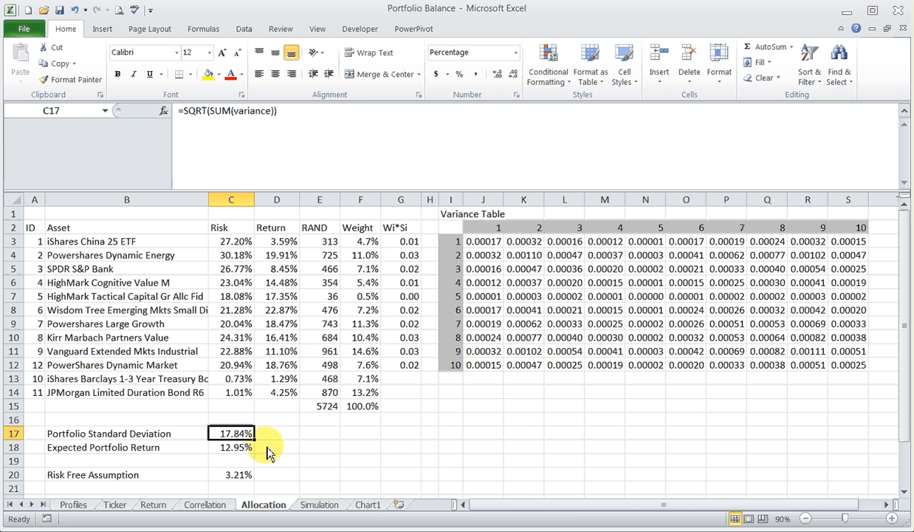
pyautogui.click(238, 448)
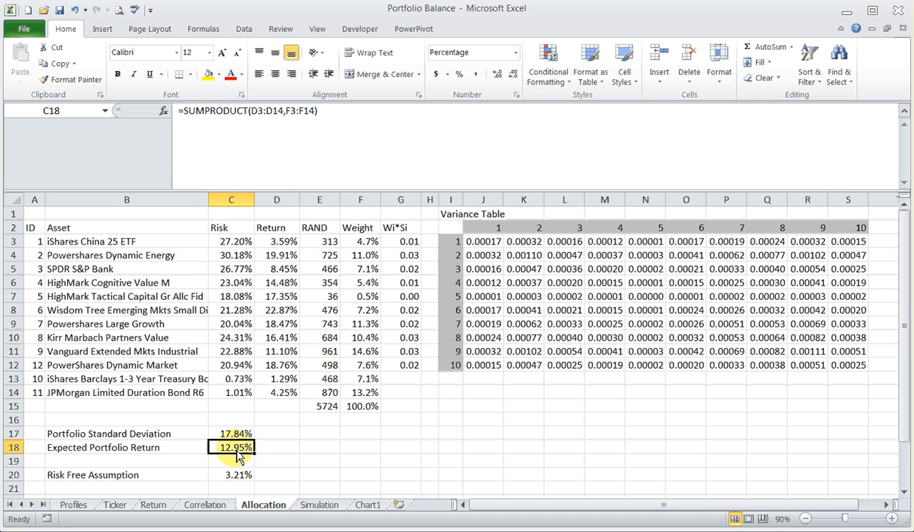
pyautogui.doubleClick(238, 450)
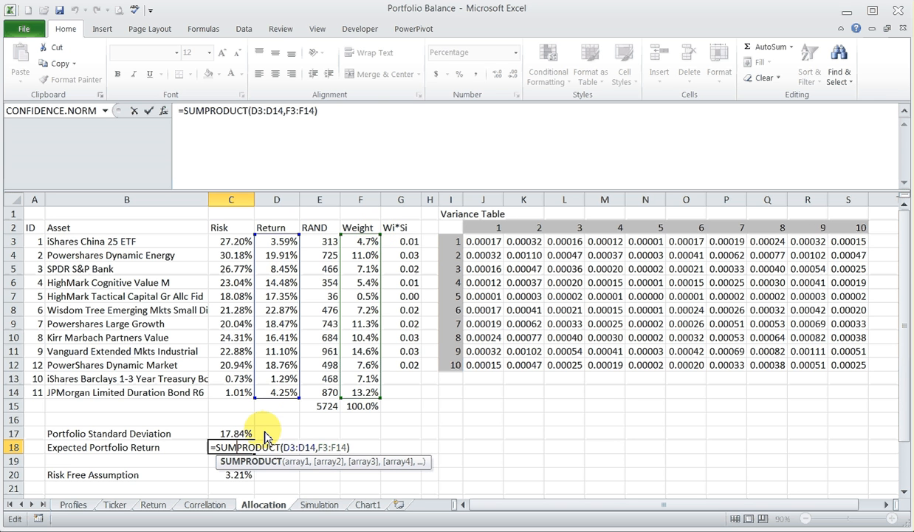
pyautogui.hotkey('ctrl', 'Return')
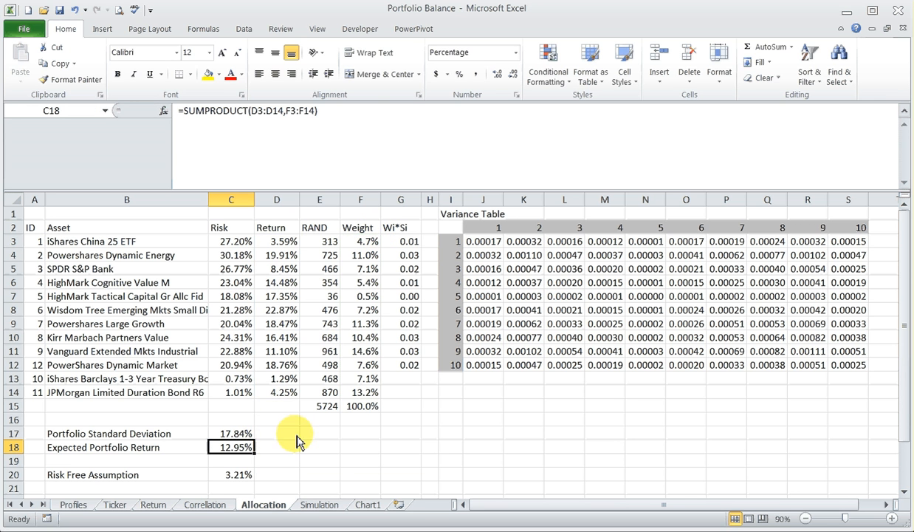
pyautogui.click(231, 433)
pyautogui.click(235, 449)
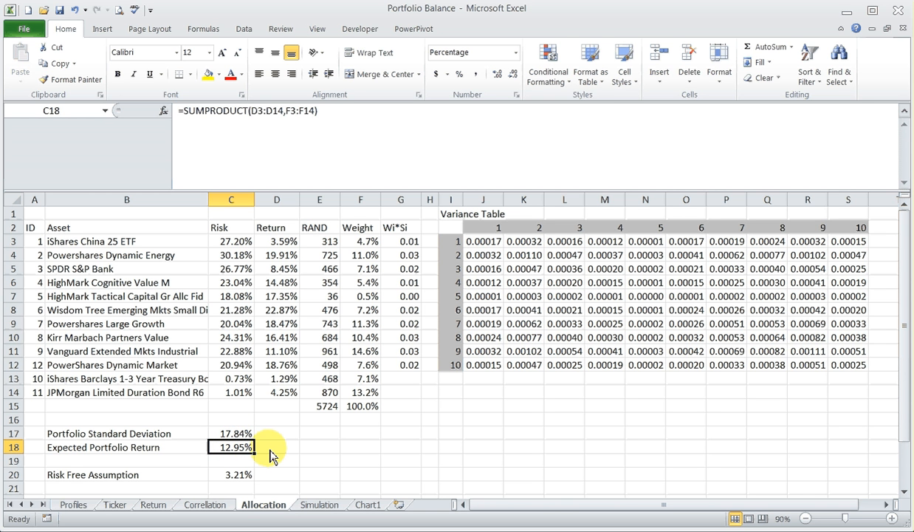
pyautogui.doubleClick(235, 474)
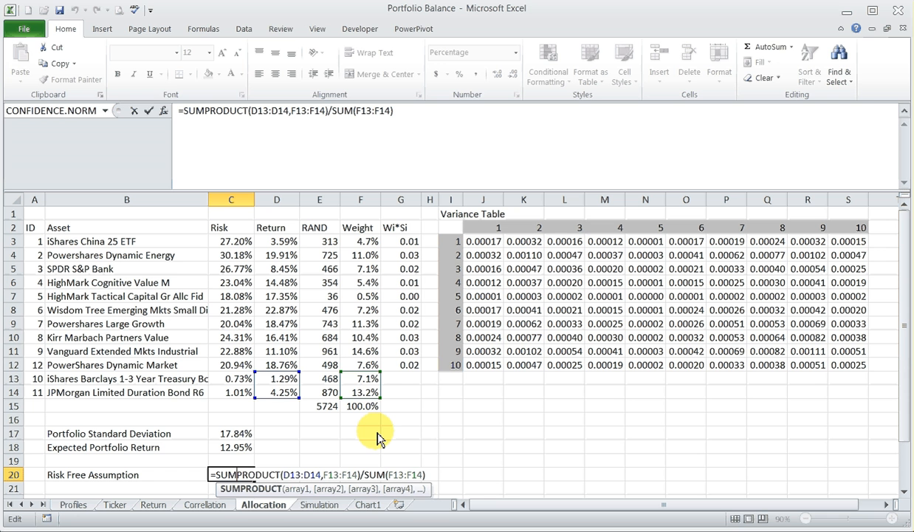
pyautogui.hotkey('ctrl', 'Return')
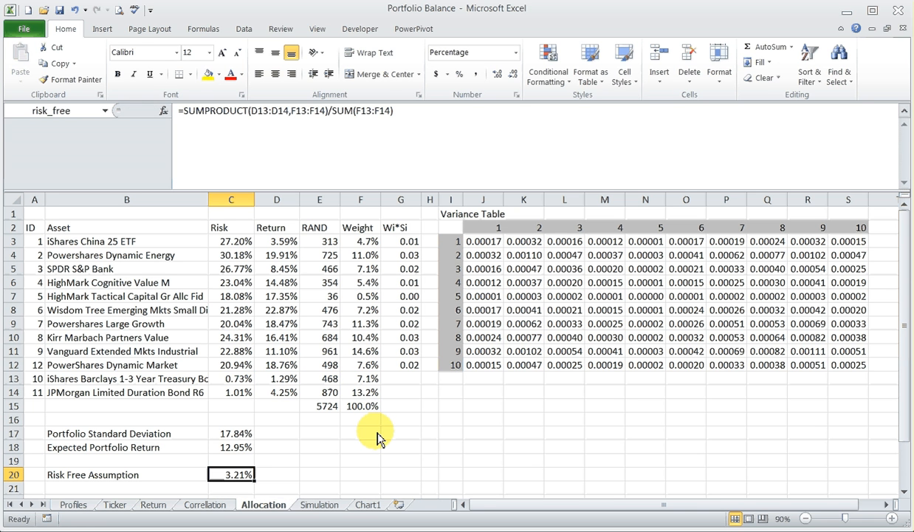
# Step: Recalculate the workbook repeatedly to generate new random allocation weights on the Allocation sheet
pyautogui.click(281, 28)
pyautogui.click(204, 30)
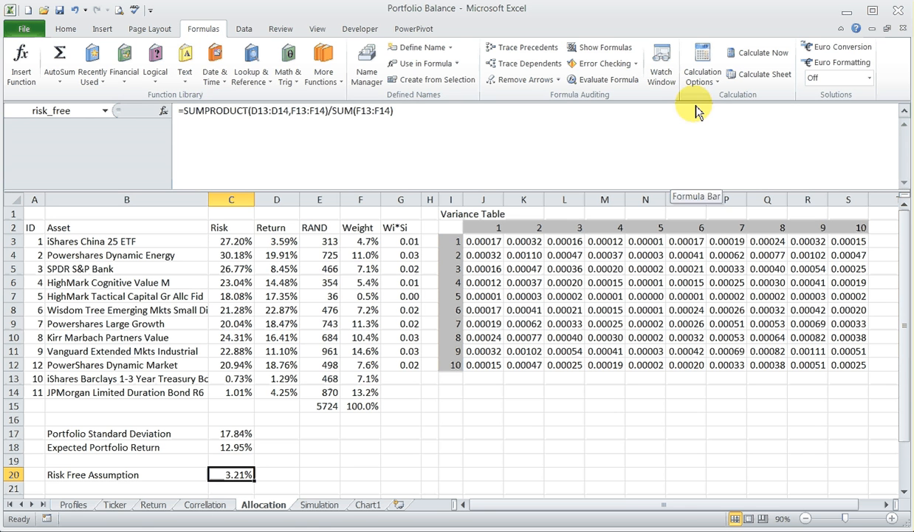
pyautogui.click(757, 56)
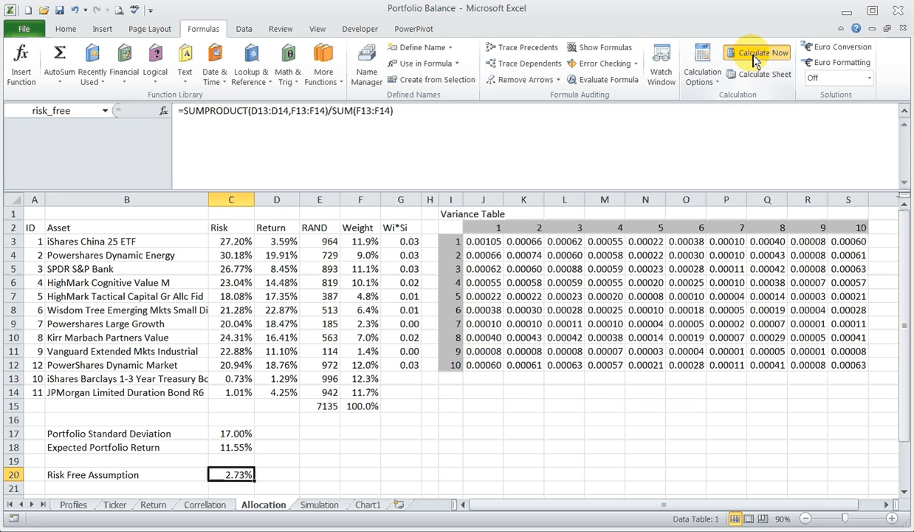
pyautogui.click(757, 57)
pyautogui.click(757, 56)
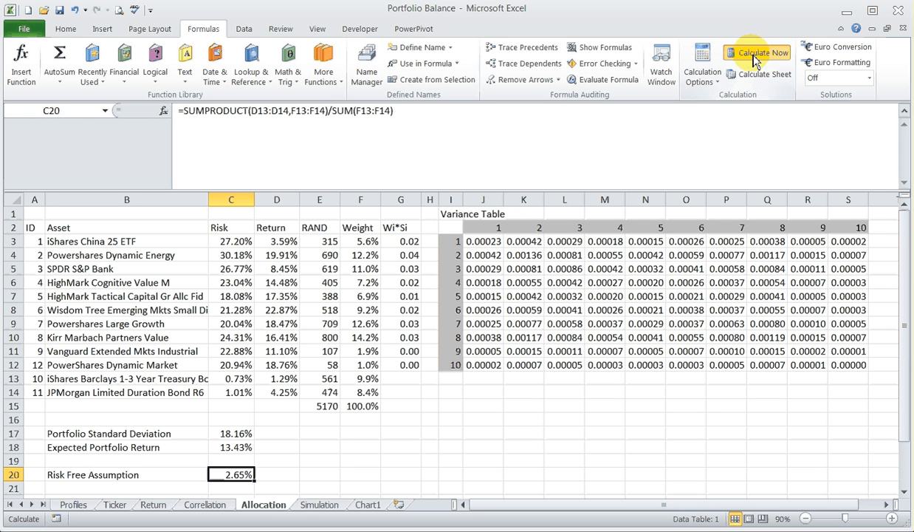
pyautogui.click(755, 56)
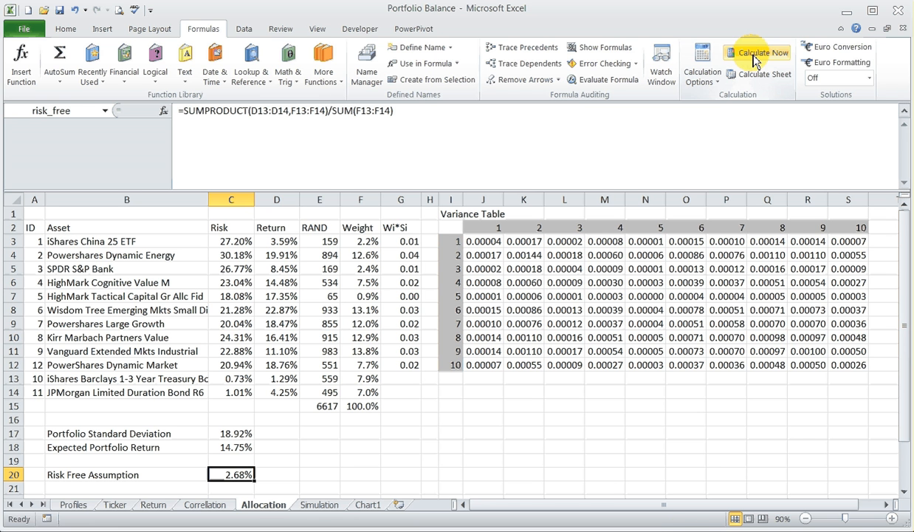
pyautogui.click(755, 56)
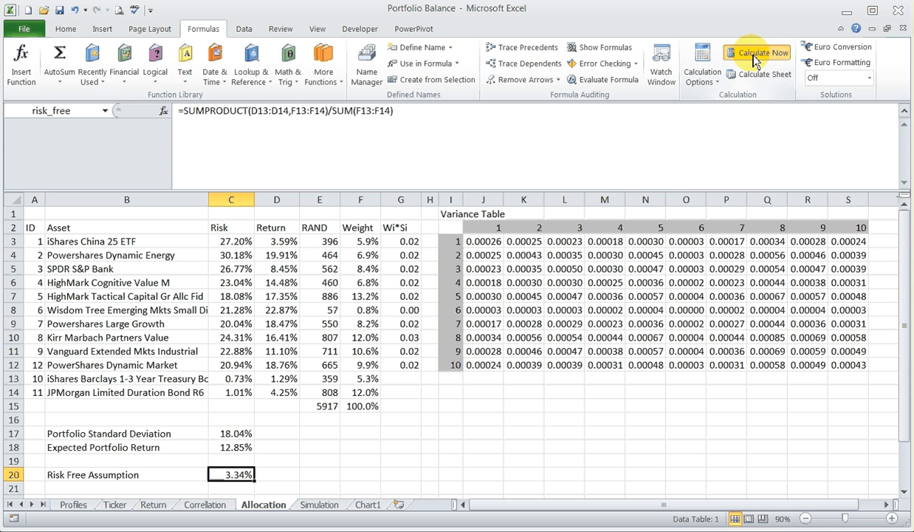
pyautogui.click(755, 56)
pyautogui.click(756, 58)
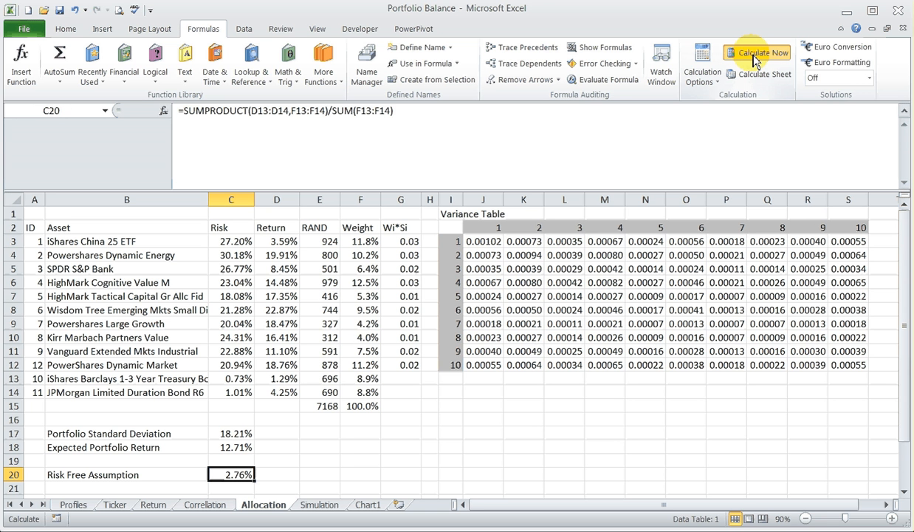
# Step: Check the portfolio standard deviation in C17 and the expected return in C18, recalculating the workbook for each
pyautogui.click(218, 434)
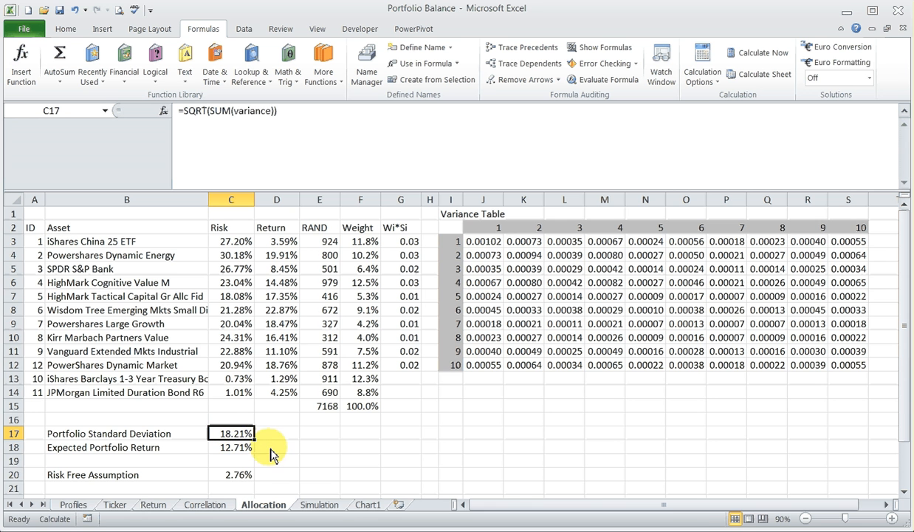
pyautogui.press('F9')
pyautogui.click(236, 449)
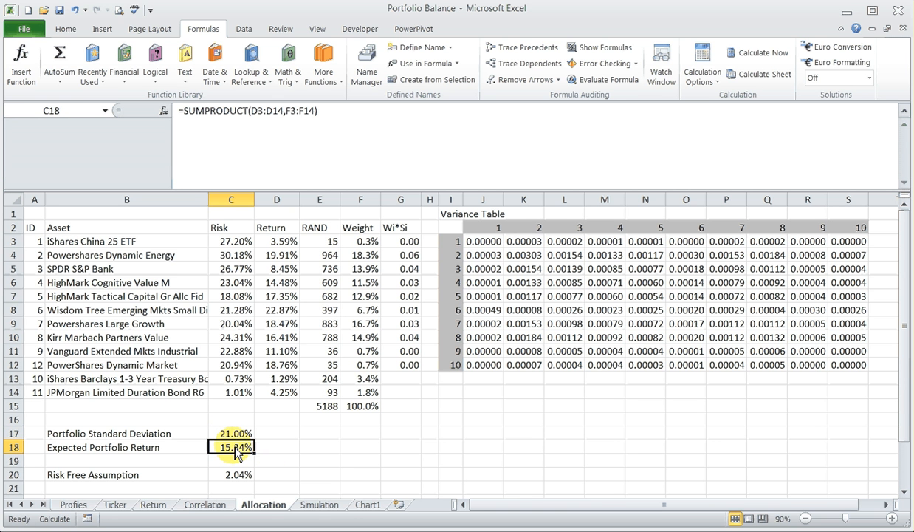
pyautogui.press('F9')
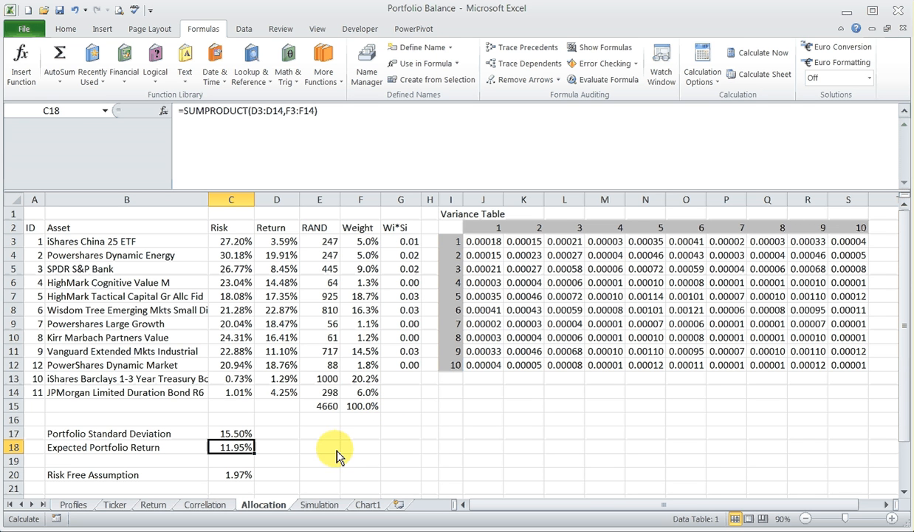
# Step: Go to the Simulation sheet and recalculate its table of random portfolios twice
pyautogui.click(320, 506)
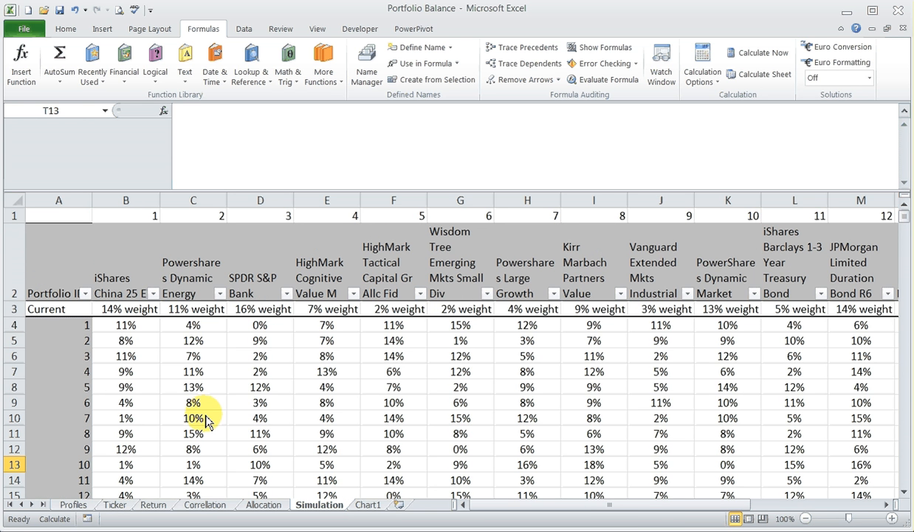
pyautogui.press('F9')
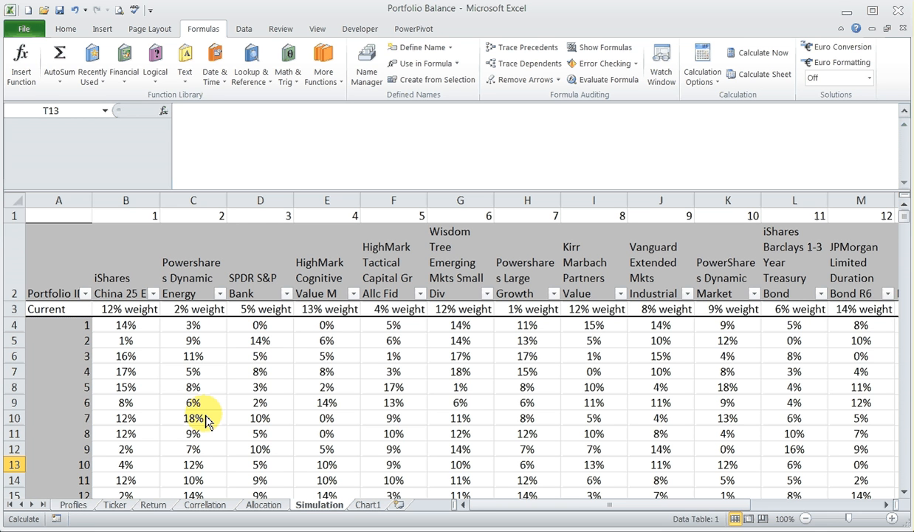
pyautogui.press('F9')
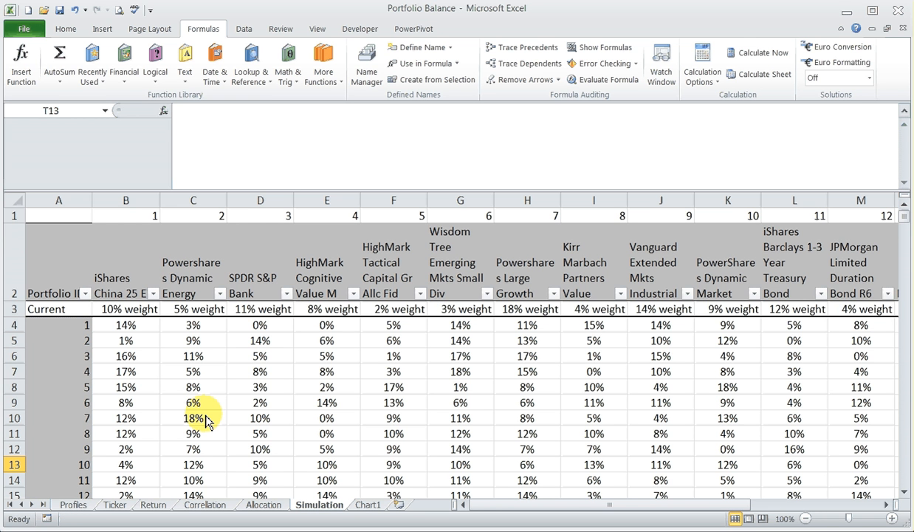
# Step: Examine the data table formula in B4, the OFFSET formula in B3, and the RISK, RETURN and RETURN / RISK columns
pyautogui.click(137, 328)
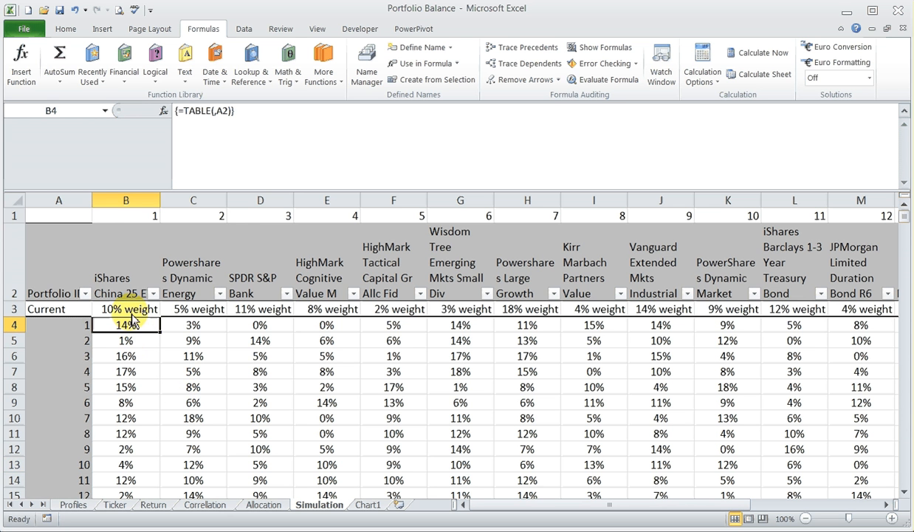
pyautogui.click(133, 313)
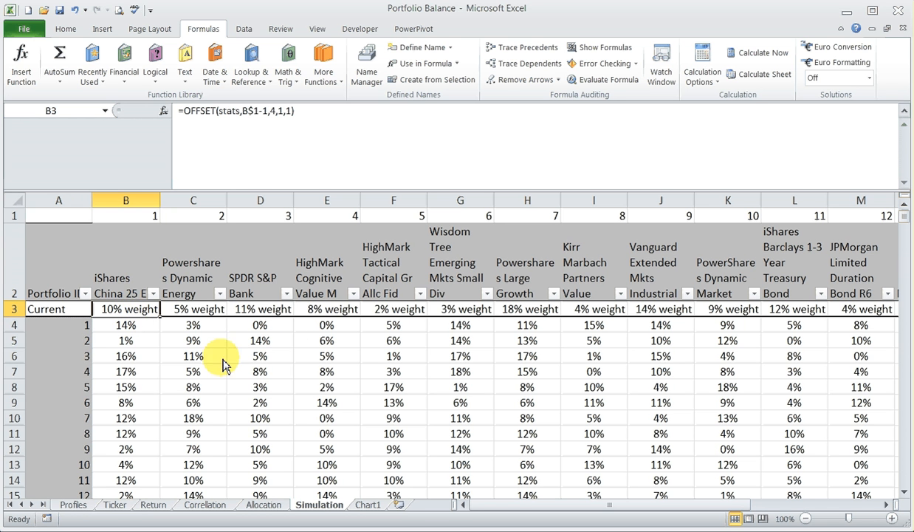
pyautogui.hscroll(3, 461, 351)
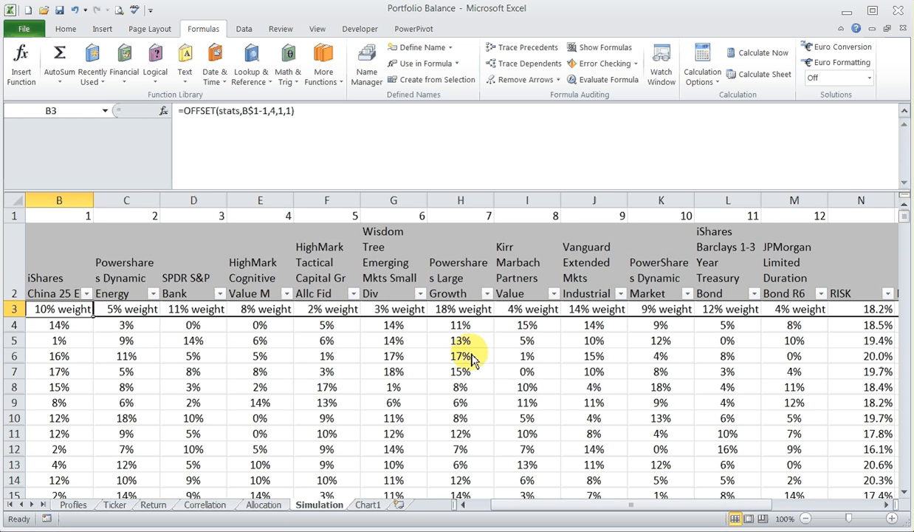
pyautogui.hscroll(1, 469, 360)
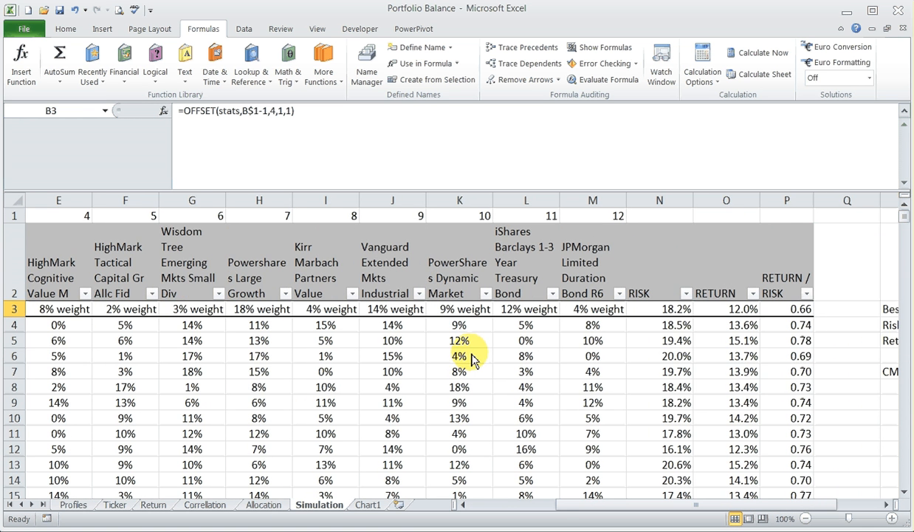
# Step: Check the RISK and RETURN references in row 3, the Current row label and the first Portfolio ID entries
pyautogui.click(669, 311)
pyautogui.click(722, 310)
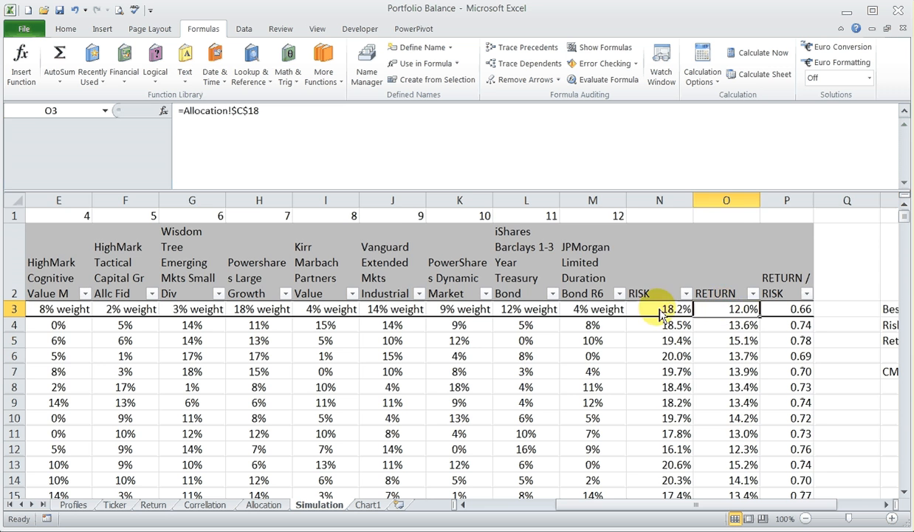
pyautogui.hscroll(-4, 392, 312)
pyautogui.click(49, 326)
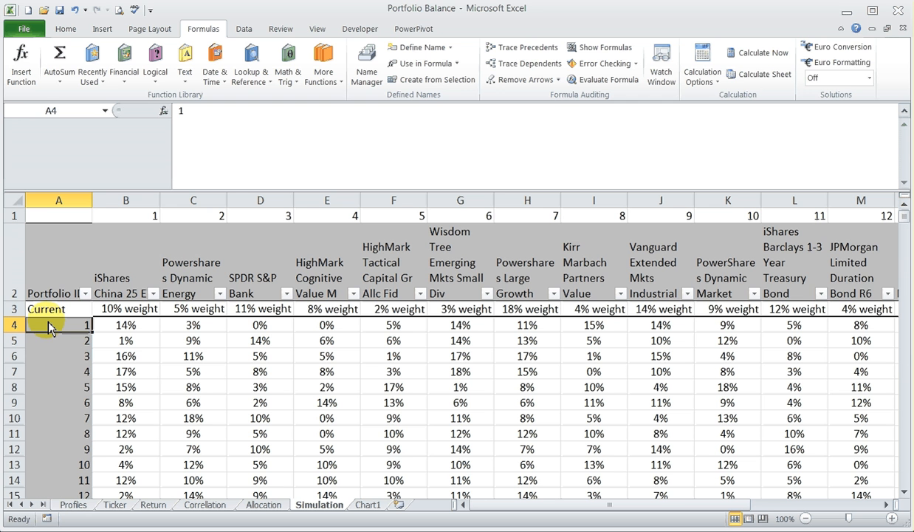
pyautogui.click(52, 316)
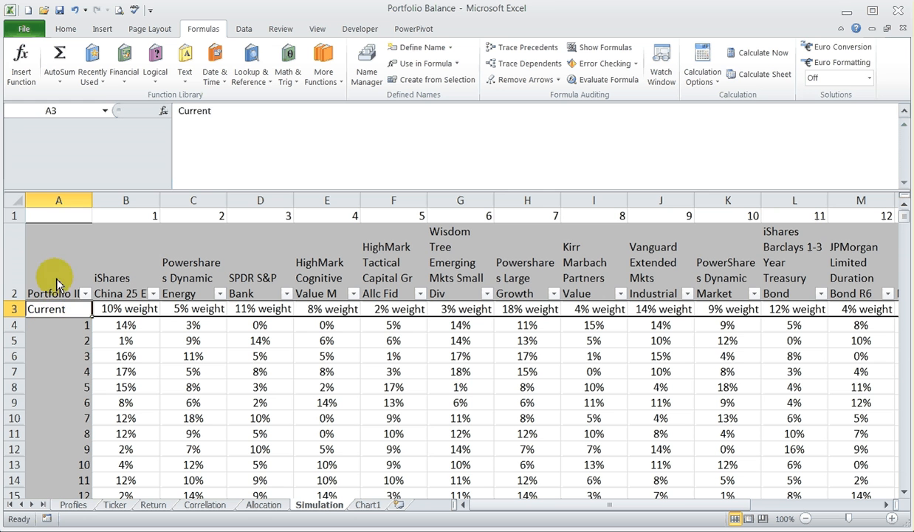
pyautogui.click(59, 214)
pyautogui.click(65, 311)
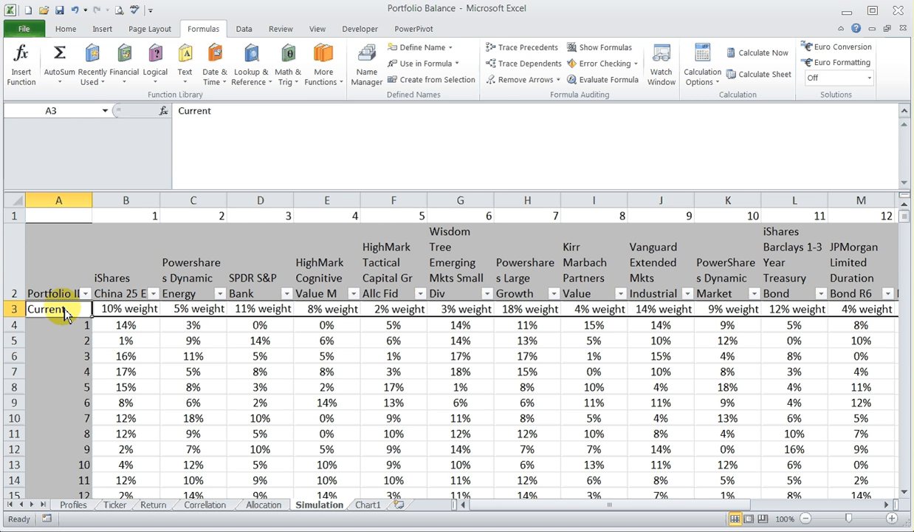
pyautogui.click(67, 327)
pyautogui.click(69, 344)
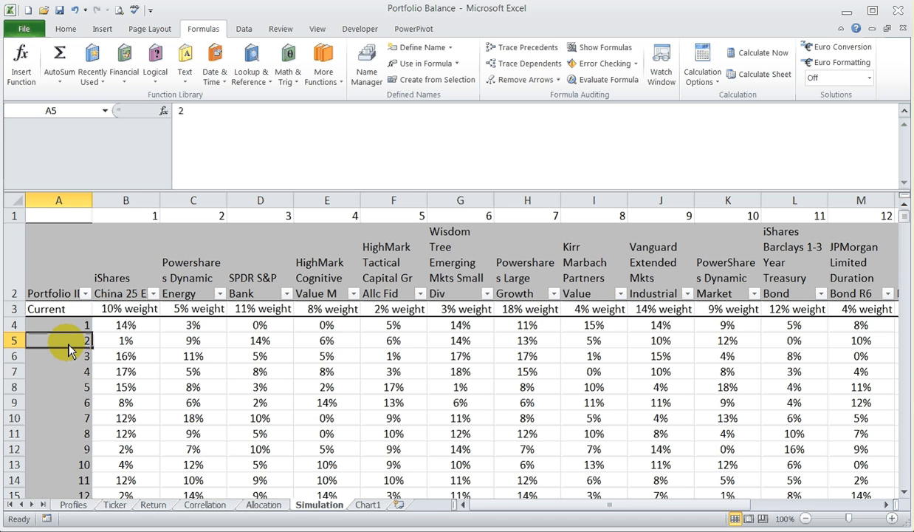
pyautogui.click(71, 355)
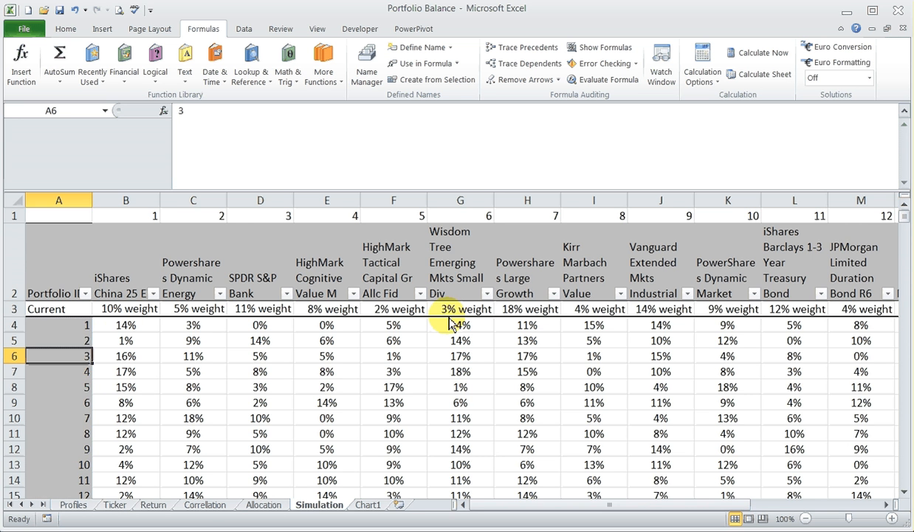
# Step: Examine the Best Portfolio MATCH formula in S3, its efficiency range, and the return-to-risk formula in P3
pyautogui.hscroll(6, 450, 325)
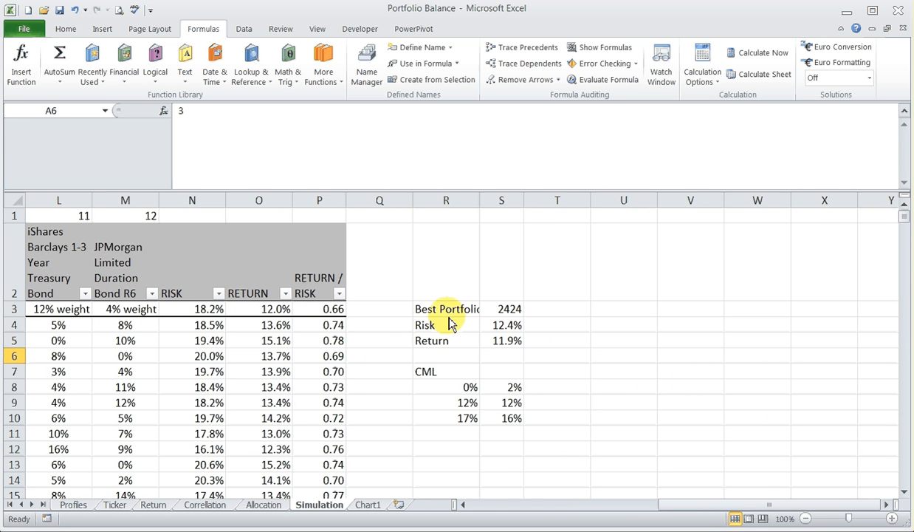
pyautogui.click(465, 310)
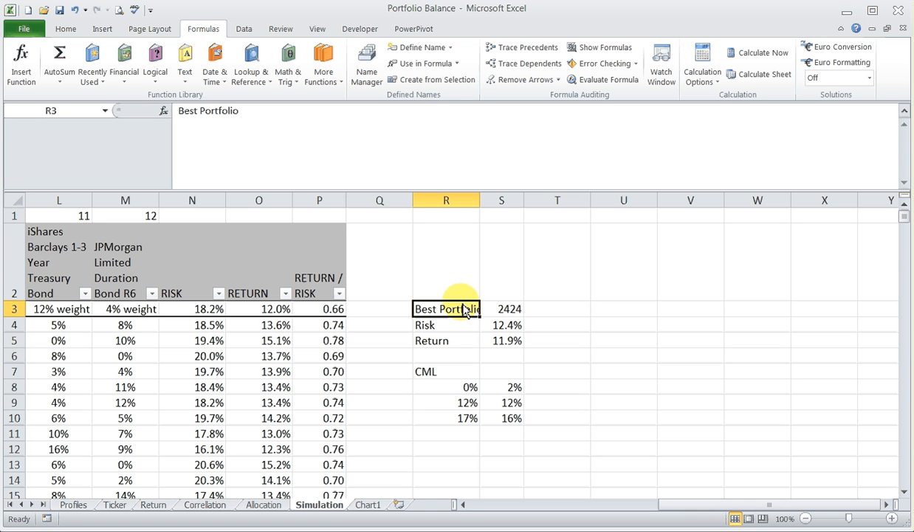
pyautogui.click(493, 309)
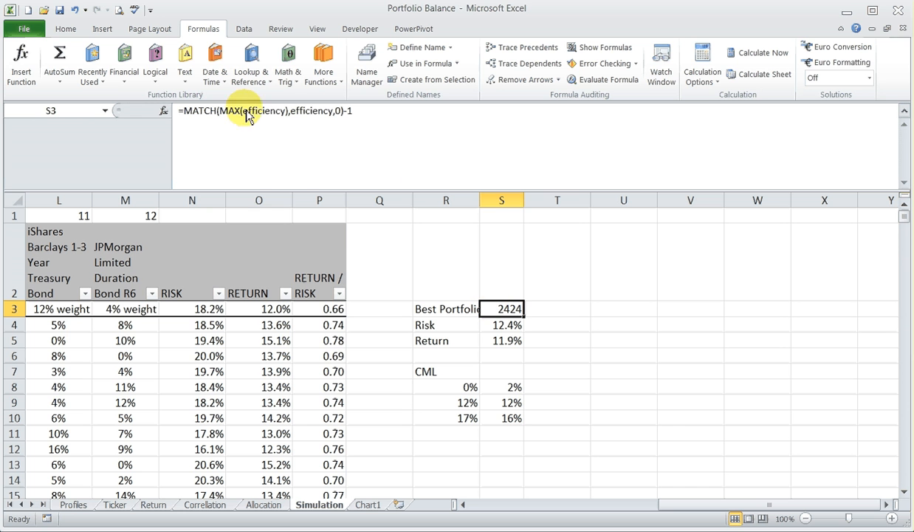
pyautogui.click(372, 342)
pyautogui.click(334, 312)
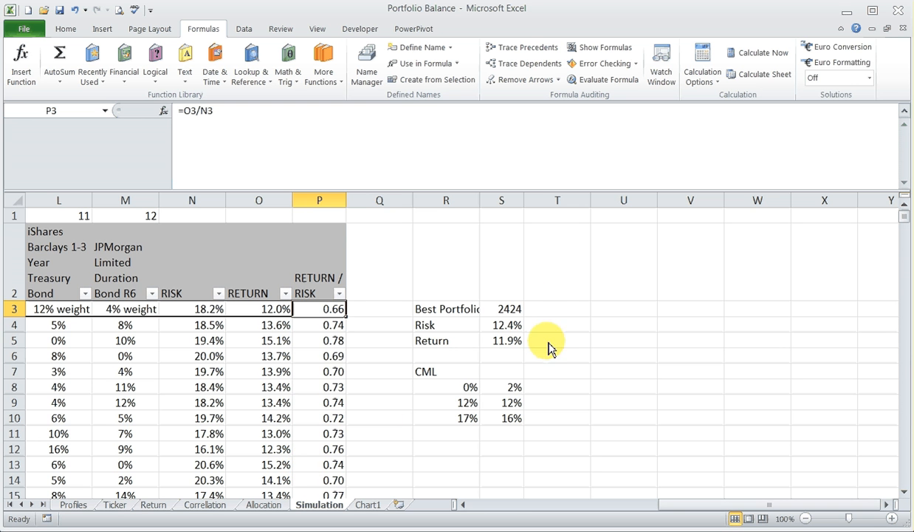
pyautogui.click(517, 309)
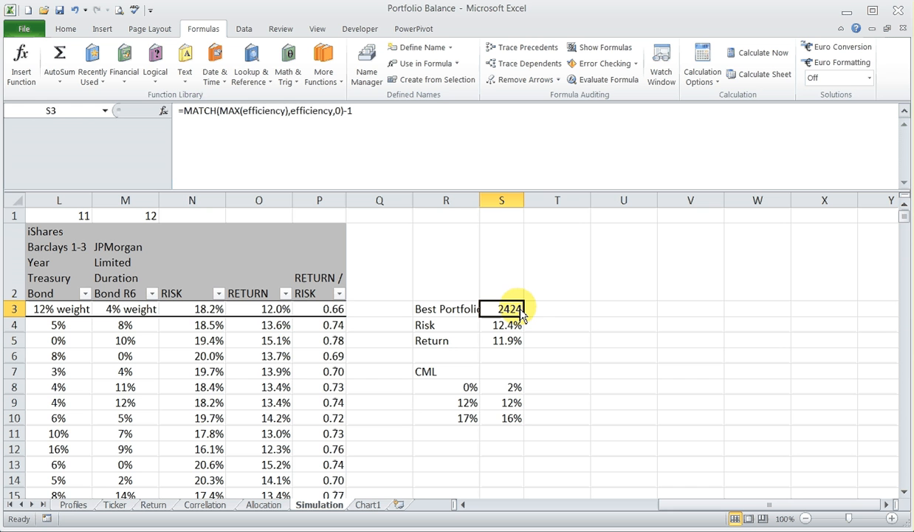
pyautogui.click(270, 110)
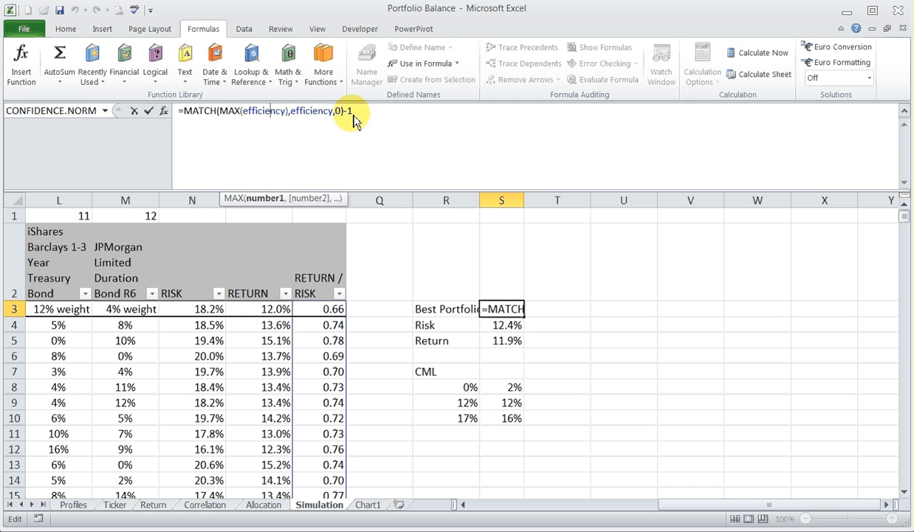
pyautogui.hotkey('ctrl', 'Return')
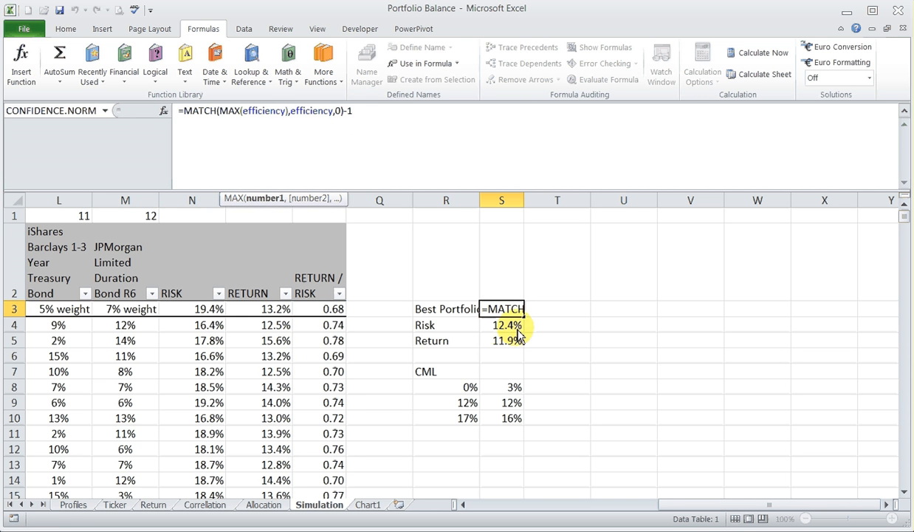
pyautogui.press('Return')
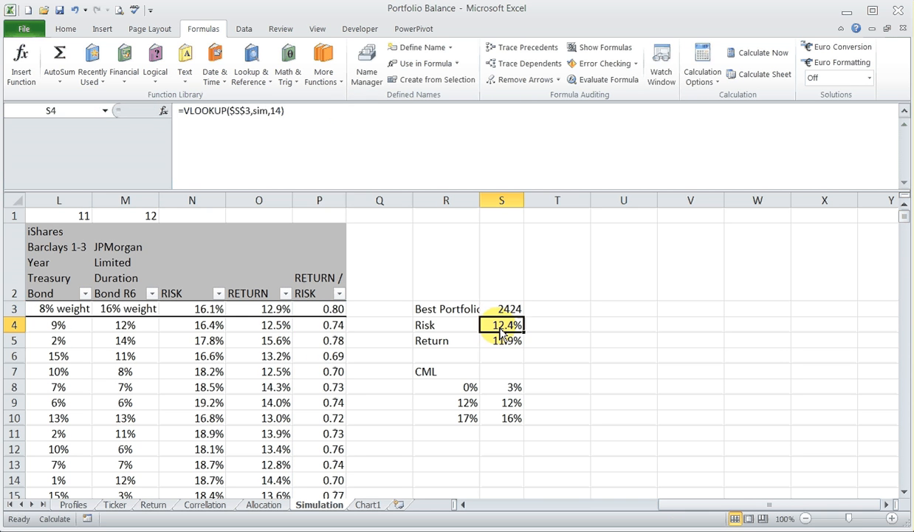
# Step: Select the Best Portfolio result in S3 and recalculate the workbook several times to regenerate the random portfolios
pyautogui.click(502, 309)
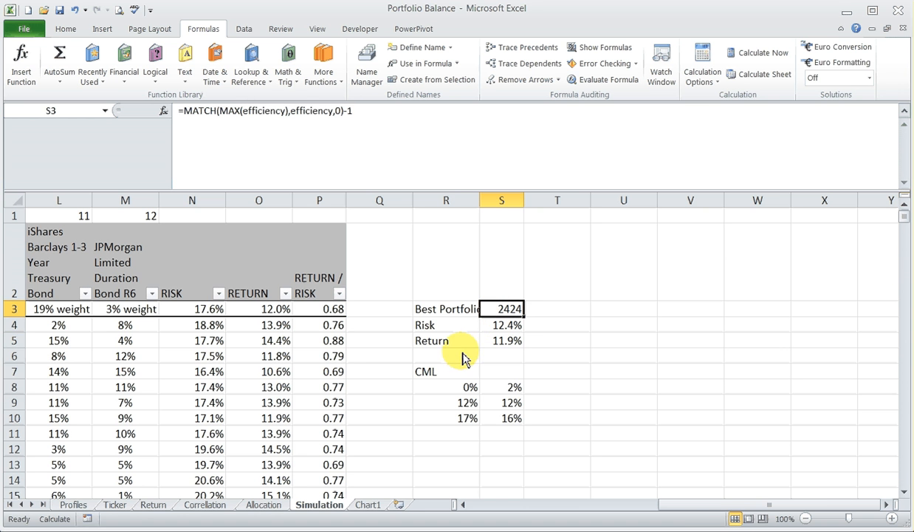
pyautogui.press('F9')
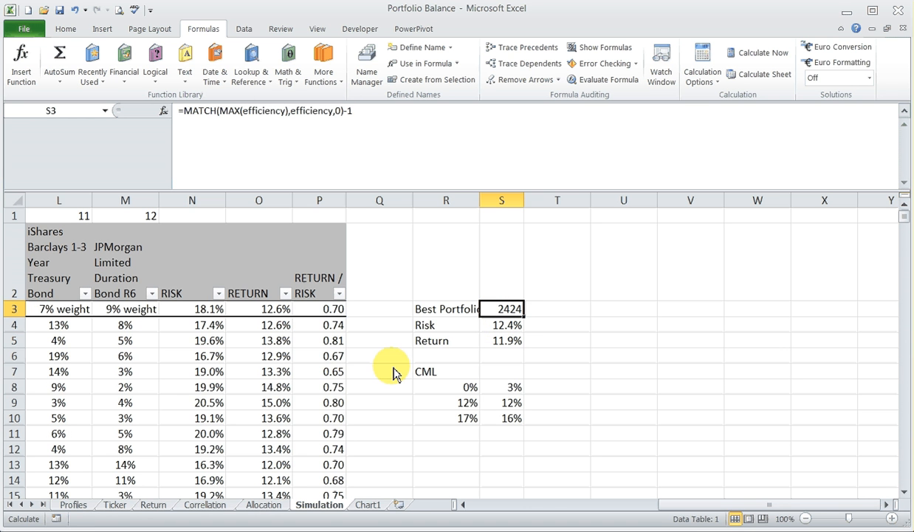
pyautogui.hscroll(-4, 393, 372)
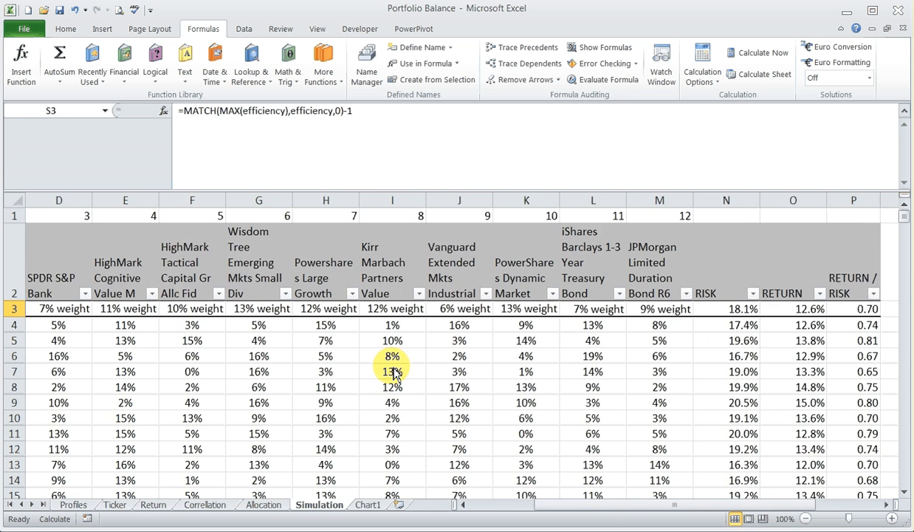
pyautogui.hscroll(-2, 394, 371)
pyautogui.press('F9')
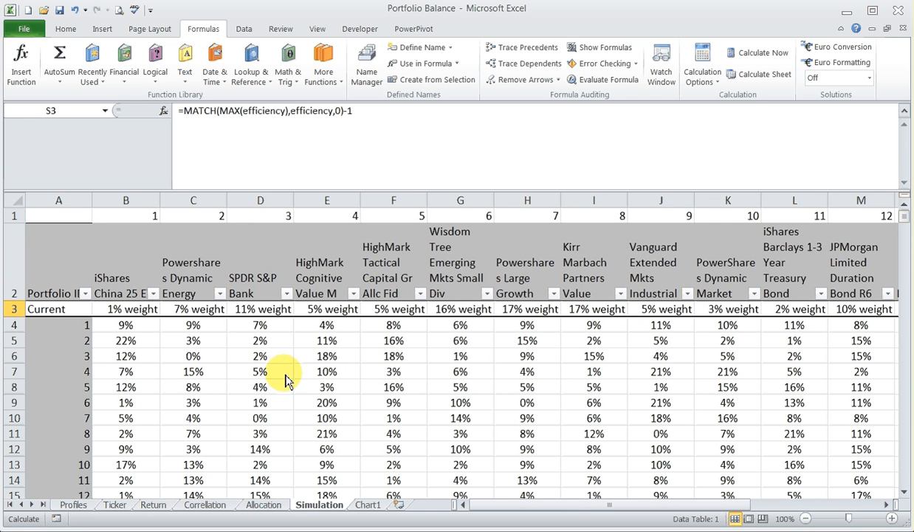
pyautogui.hscroll(4, 446, 365)
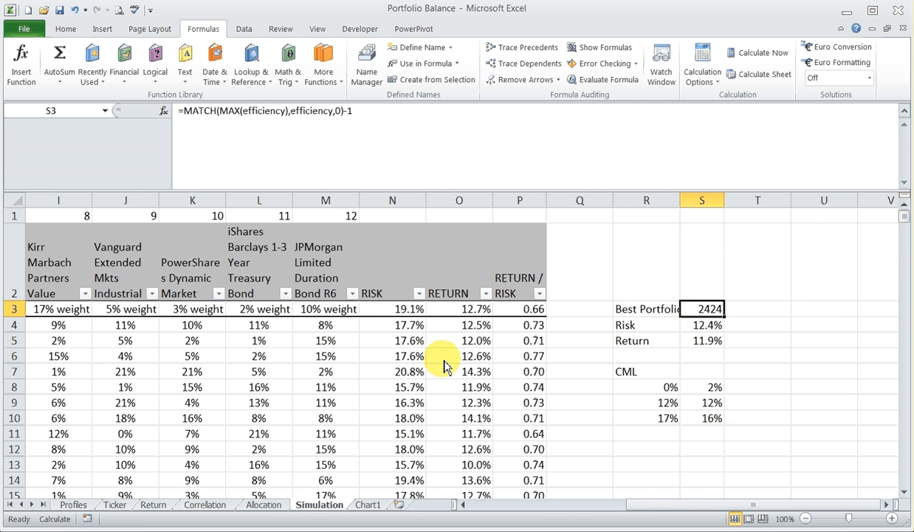
pyautogui.press('F9')
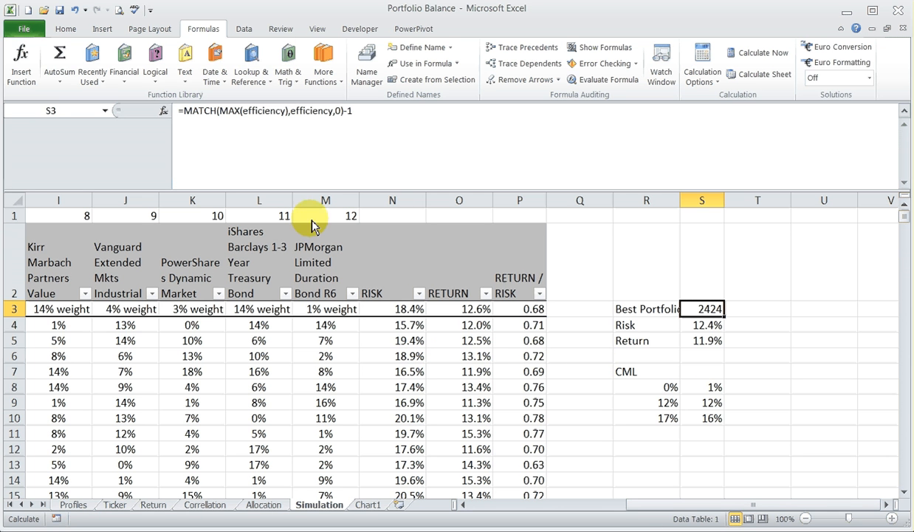
pyautogui.click(277, 31)
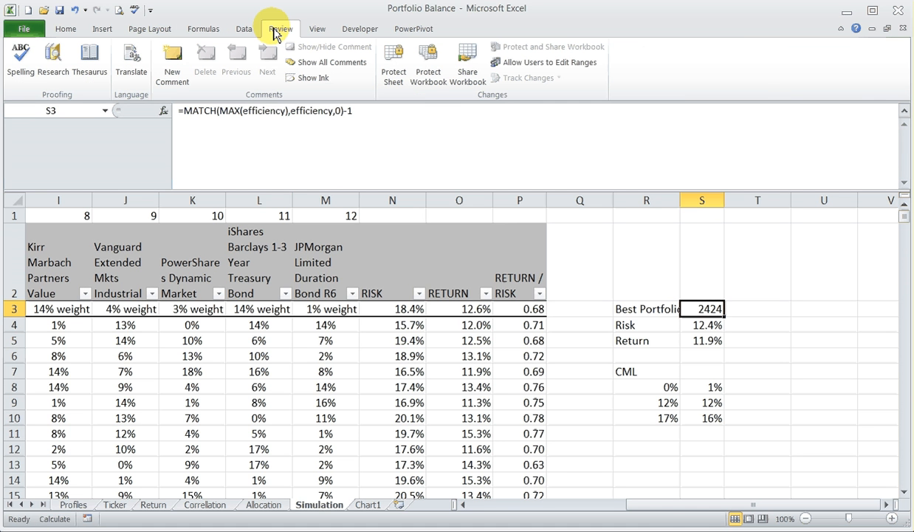
pyautogui.press('F9')
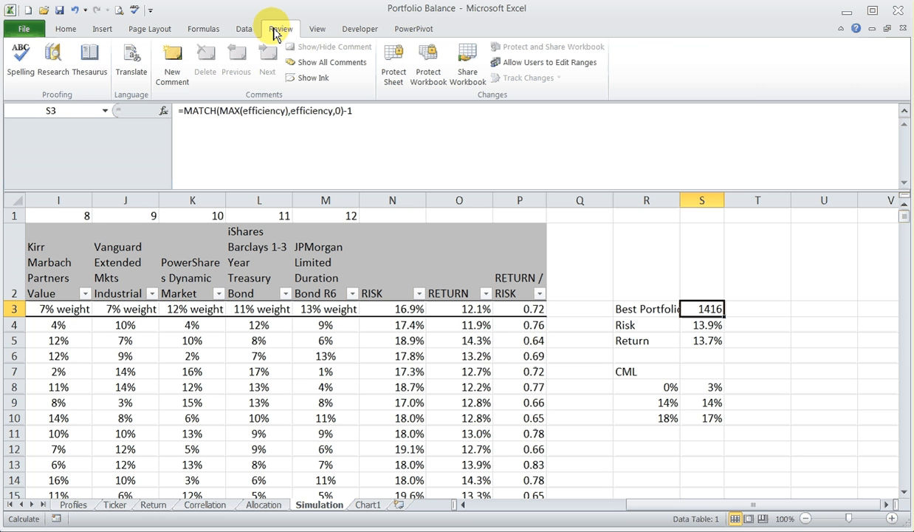
# Step: Set the workbook's calculation mode to Automatic Except for Data Tables and recalculate the simulation on demand
pyautogui.click(206, 35)
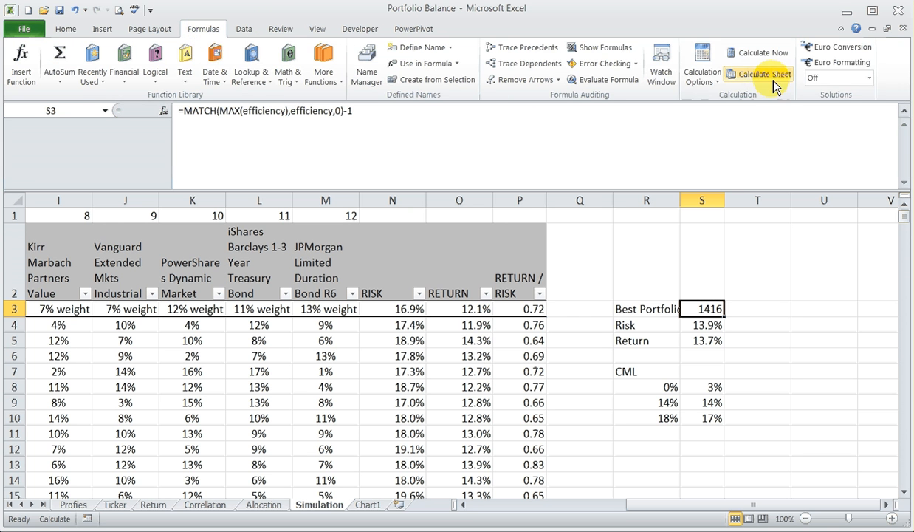
pyautogui.click(731, 74)
pyautogui.click(701, 80)
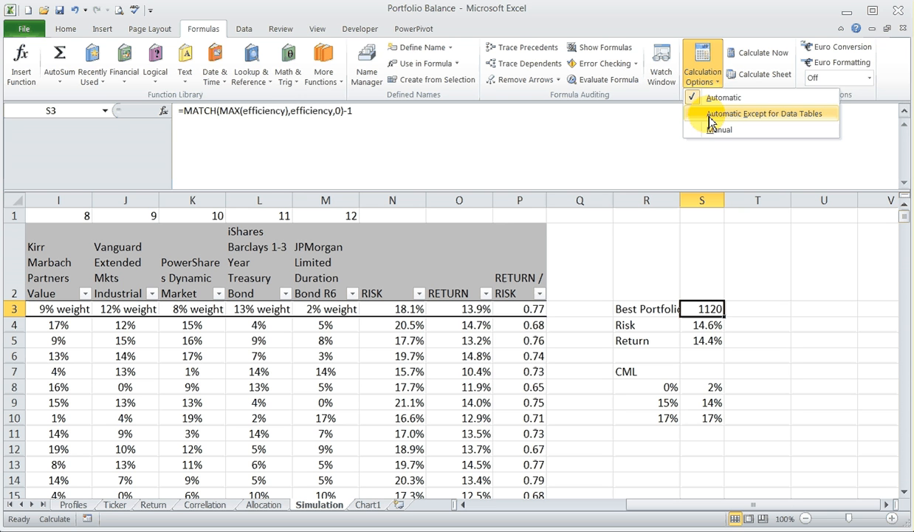
pyautogui.click(709, 115)
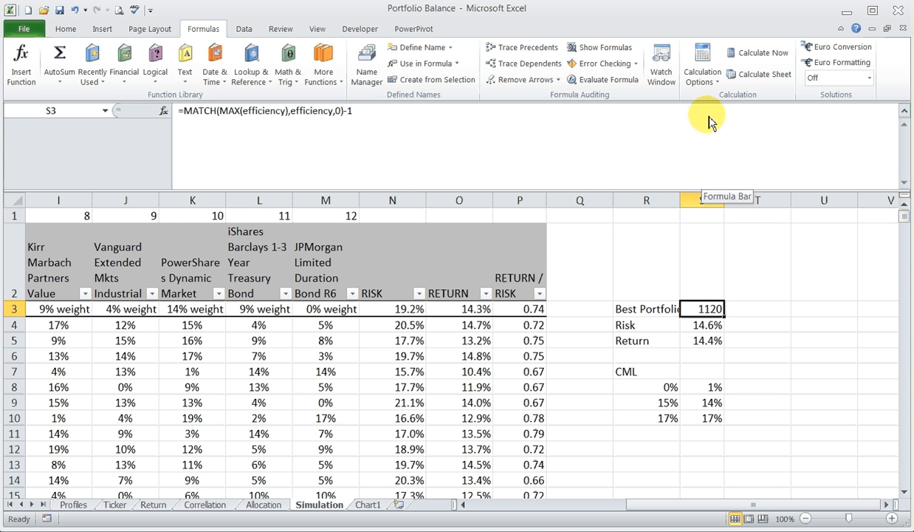
pyautogui.click(759, 58)
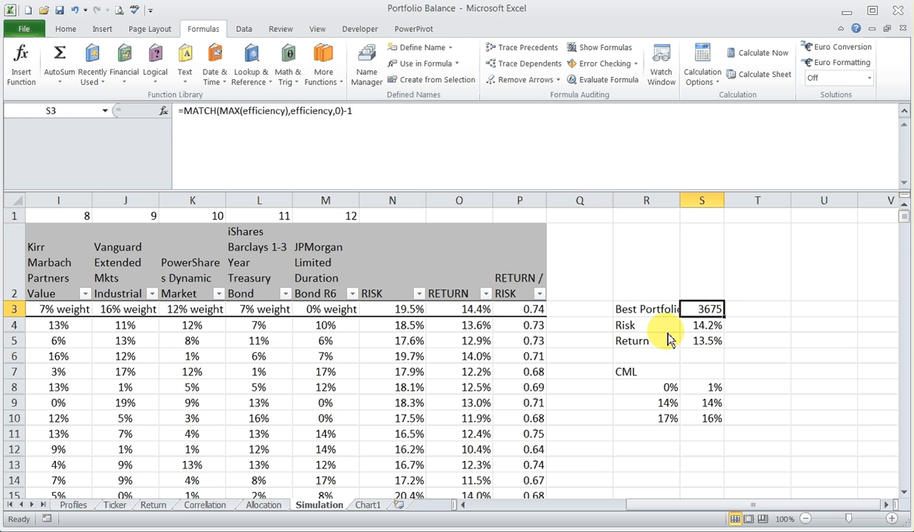
# Step: Examine the CML block in R7:S10, including the risk_free, Best Portfolio, MAX and SLOPE formulas behind its three points
pyautogui.click(635, 373)
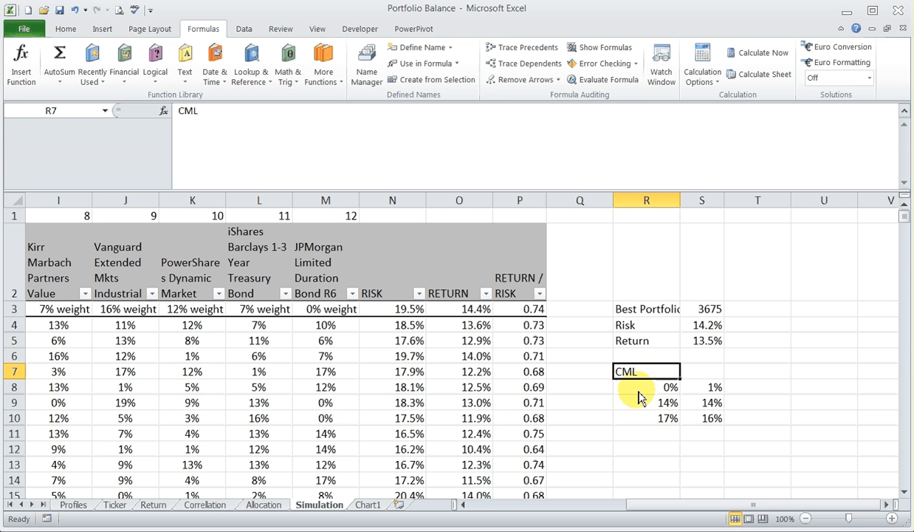
pyautogui.click(639, 392)
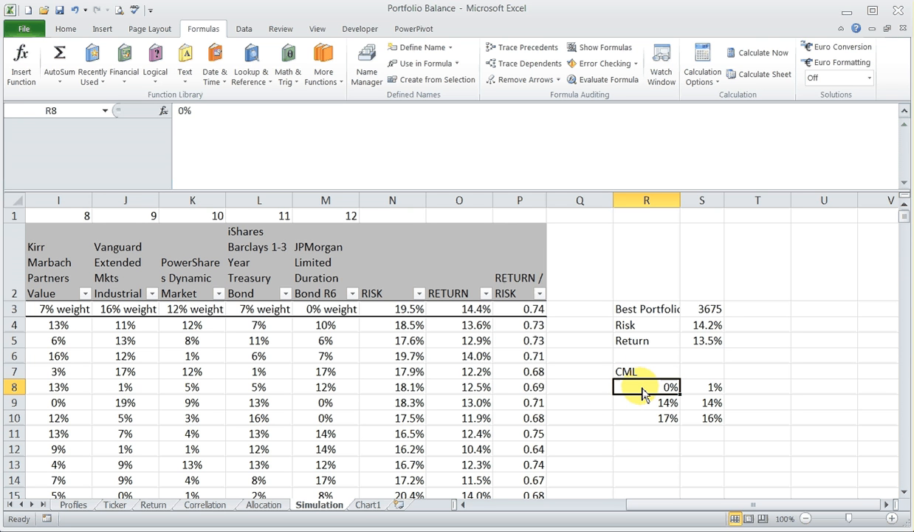
pyautogui.click(700, 392)
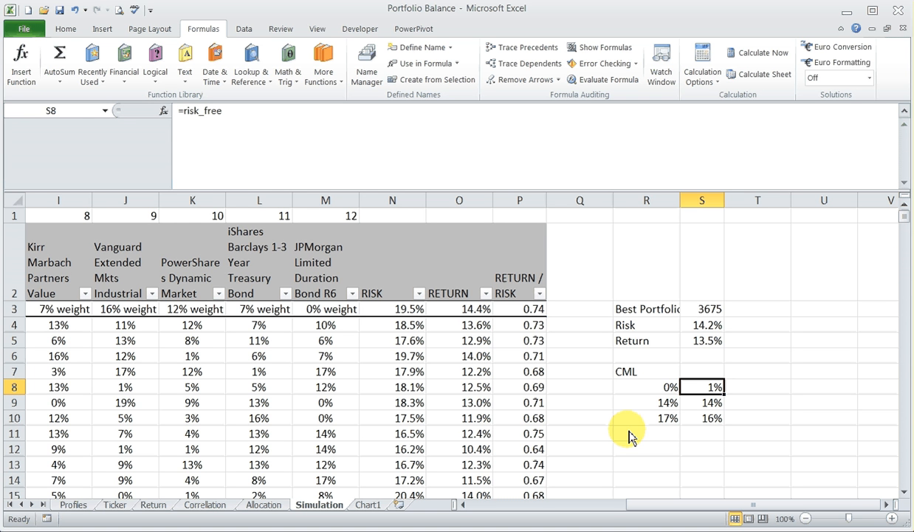
pyautogui.click(658, 403)
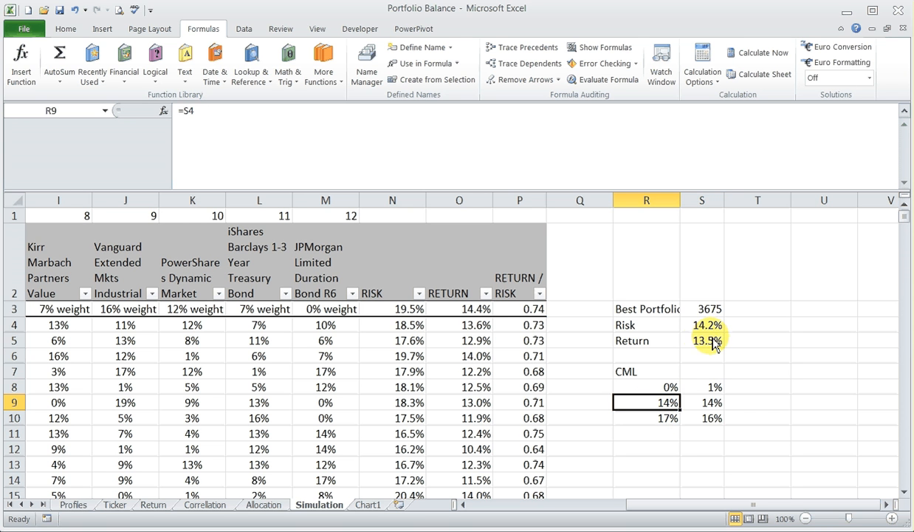
pyautogui.click(694, 404)
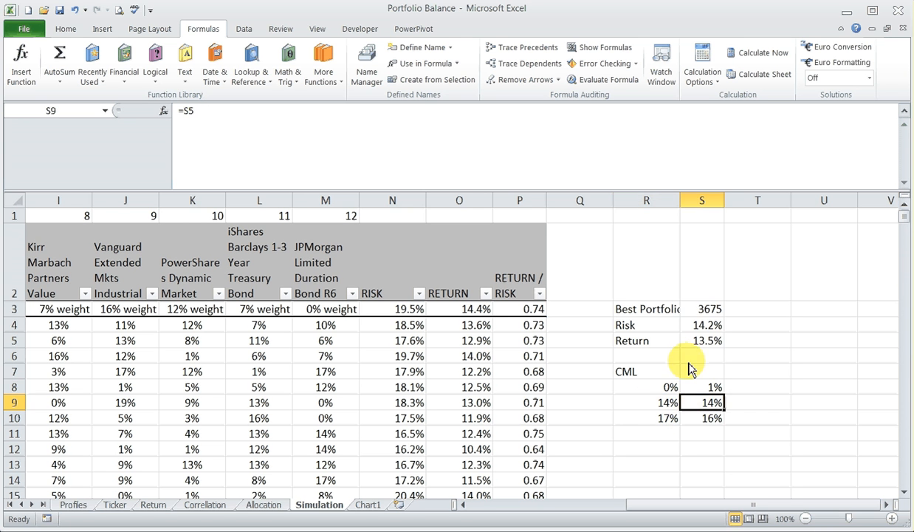
pyautogui.click(665, 419)
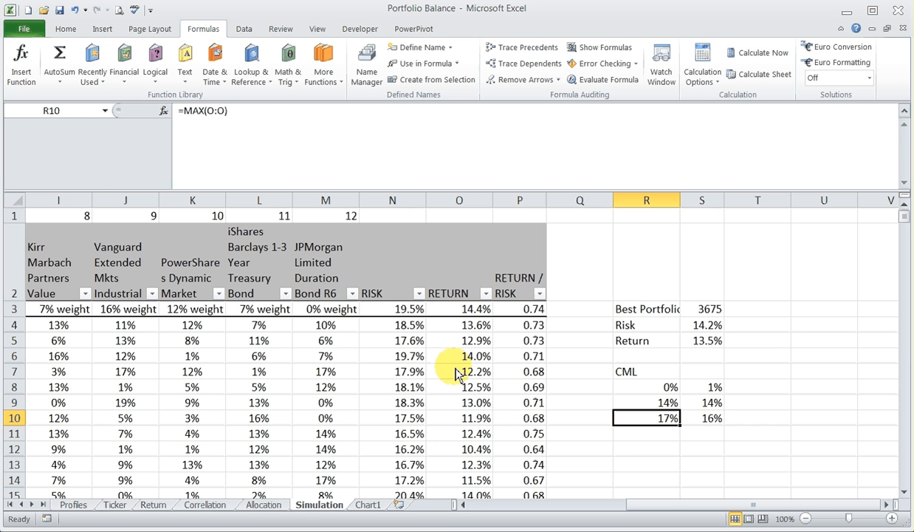
pyautogui.click(697, 419)
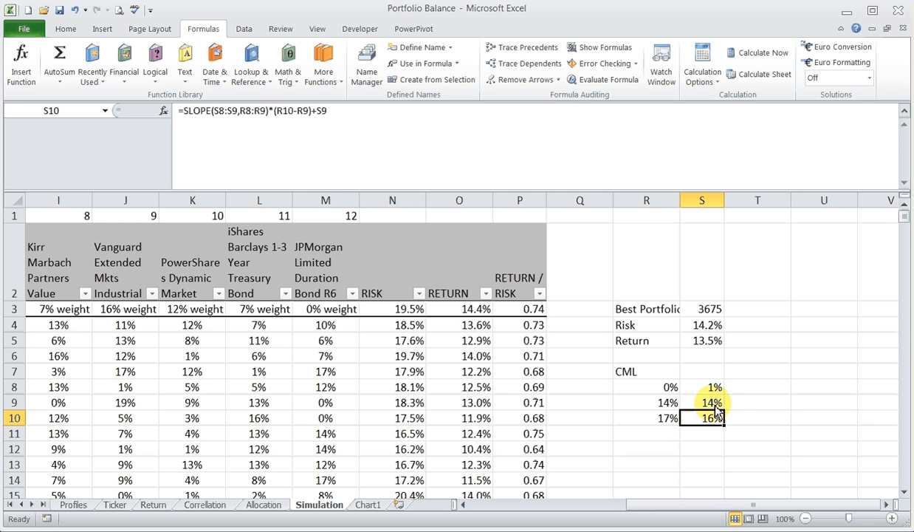
pyautogui.click(649, 433)
# Step: Go to the Chart1 sheet and shrink the formula bar to one line to enlarge the scatter chart
pyautogui.click(375, 505)
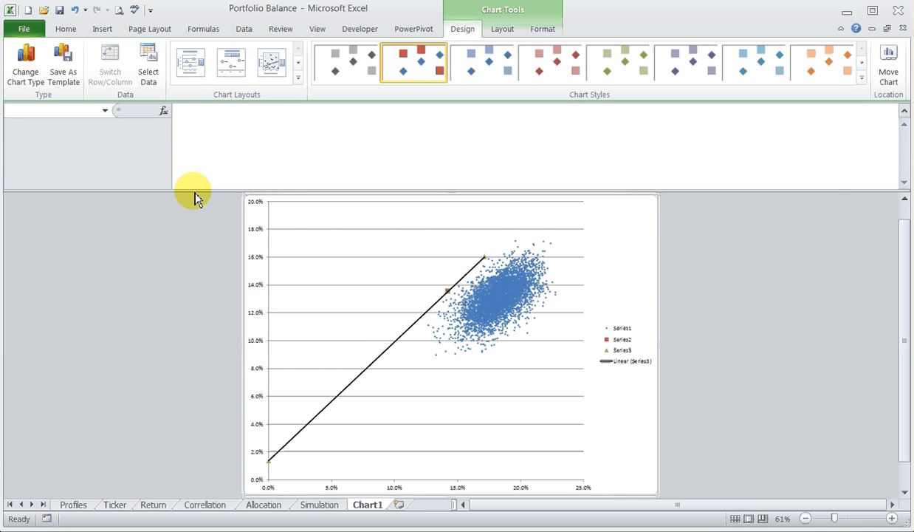
pyautogui.moveTo(195, 196); pyautogui.dragTo(203, 129)
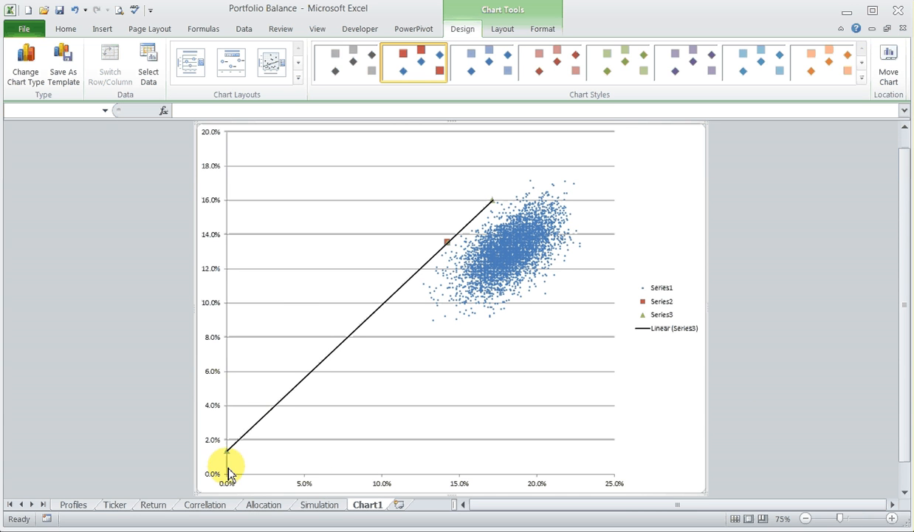
# Step: Examine the capital market line's endpoints on the scatter chart and the simulated portfolio points near the Best Portfolio marker
pyautogui.moveTo(228, 456)
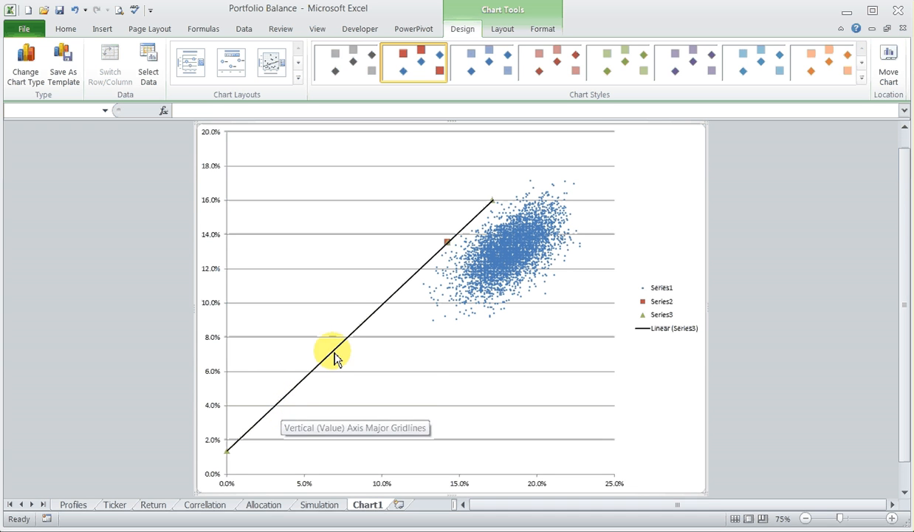
pyautogui.moveTo(493, 201)
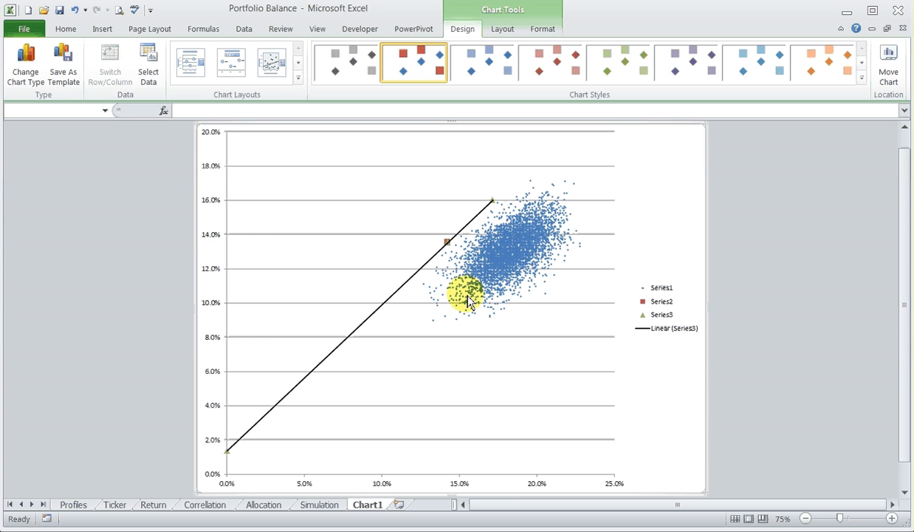
pyautogui.moveTo(467, 299)
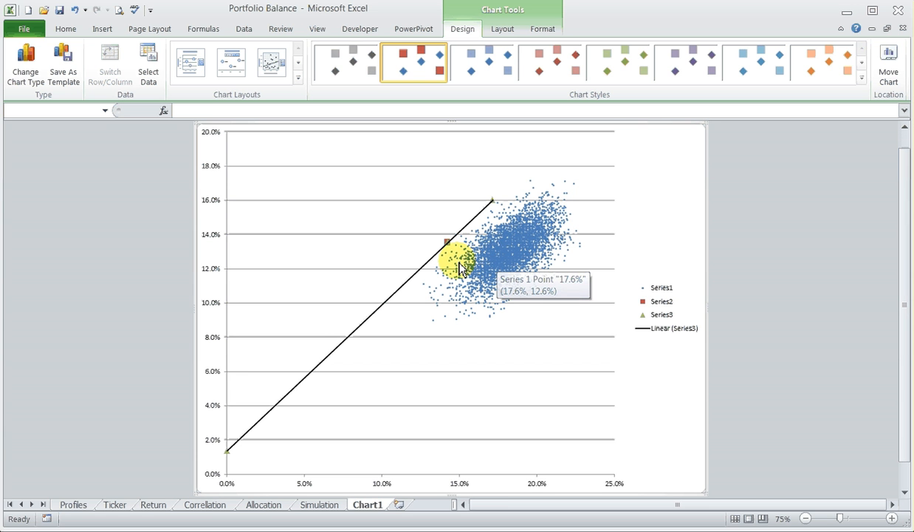
pyautogui.moveTo(497, 257)
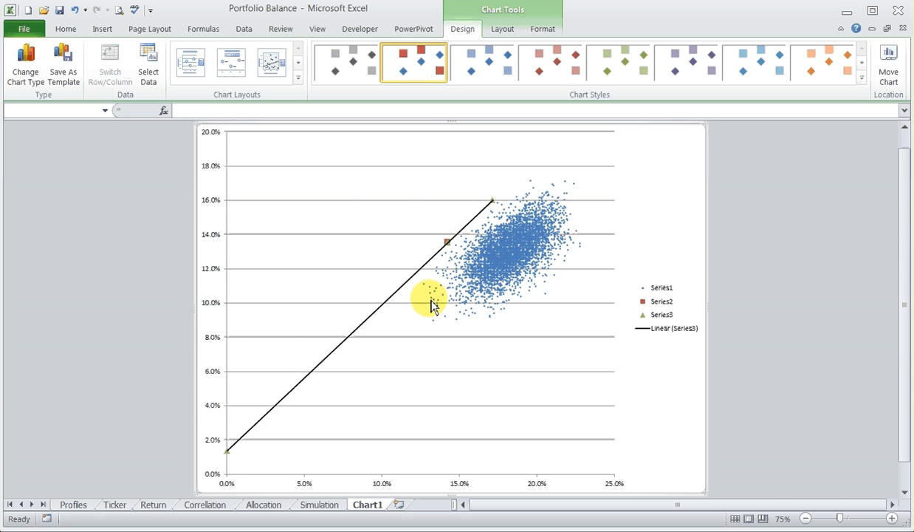
pyautogui.moveTo(432, 306)
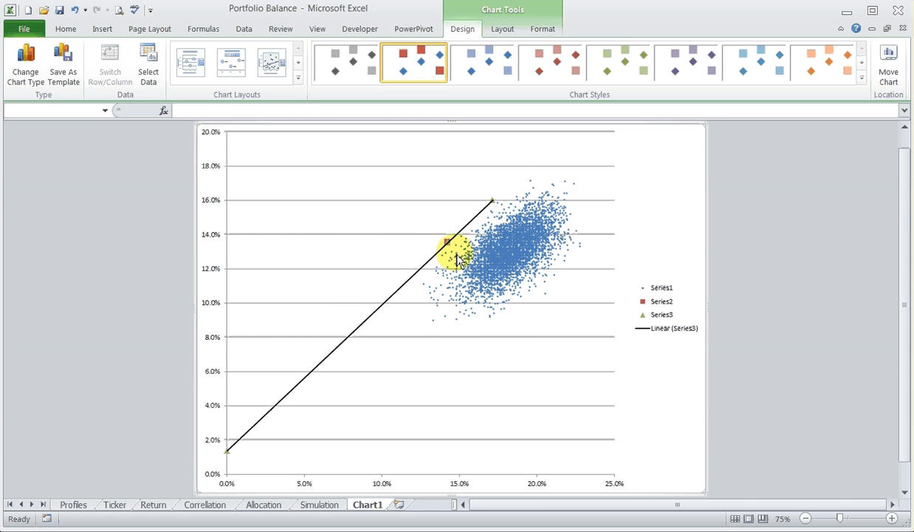
pyautogui.moveTo(507, 211)
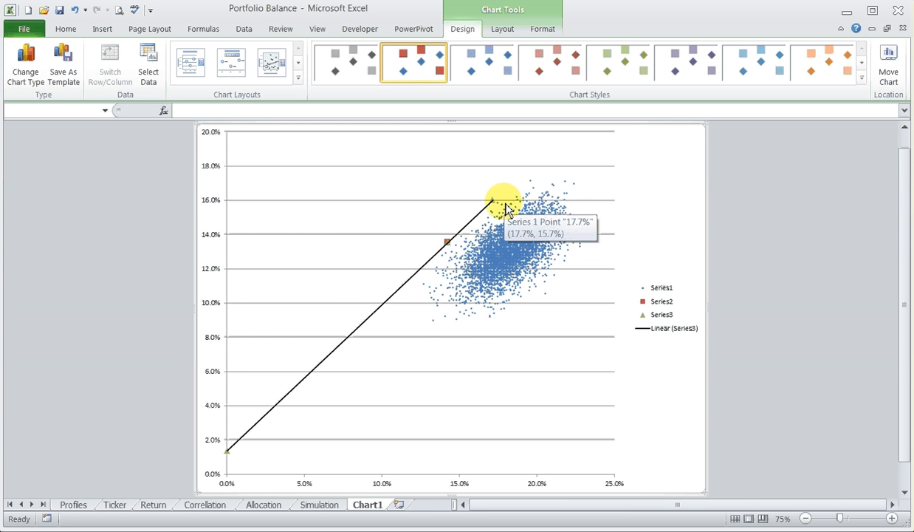